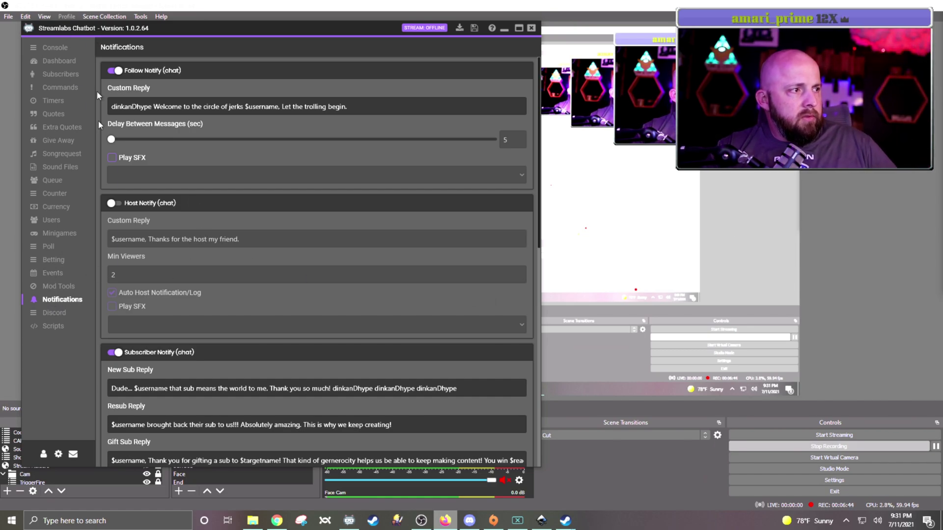
Switch on the Host Notify (chat) toggle on the Notifications page
left_click(116, 206)
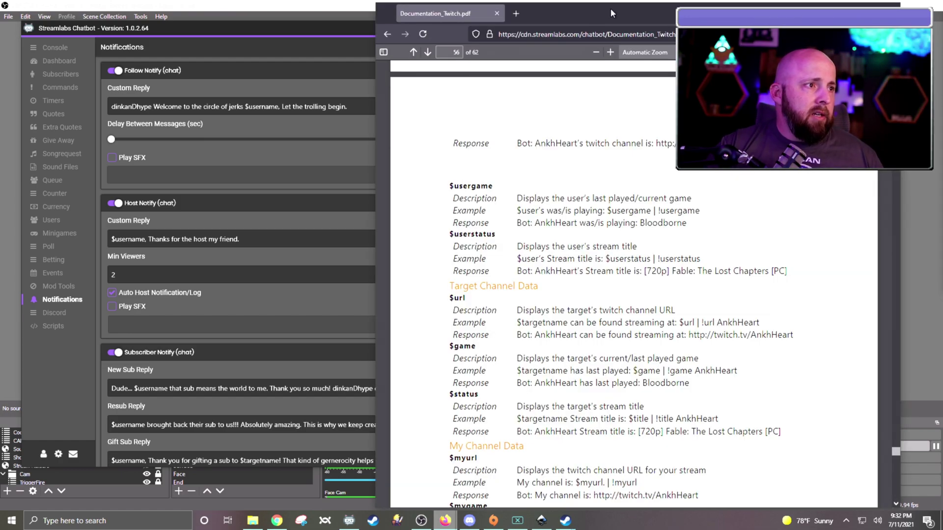
Position the documentation PDF beside the chatbot, scrolled to the $usergame parameter entry
left_click_drag(611, 7, 269, 5)
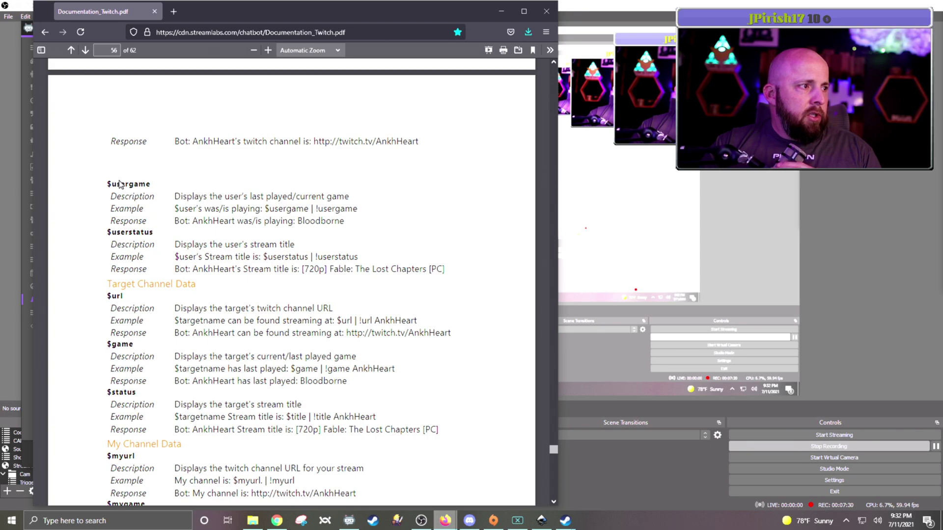
scroll(166, 266, "up", 2)
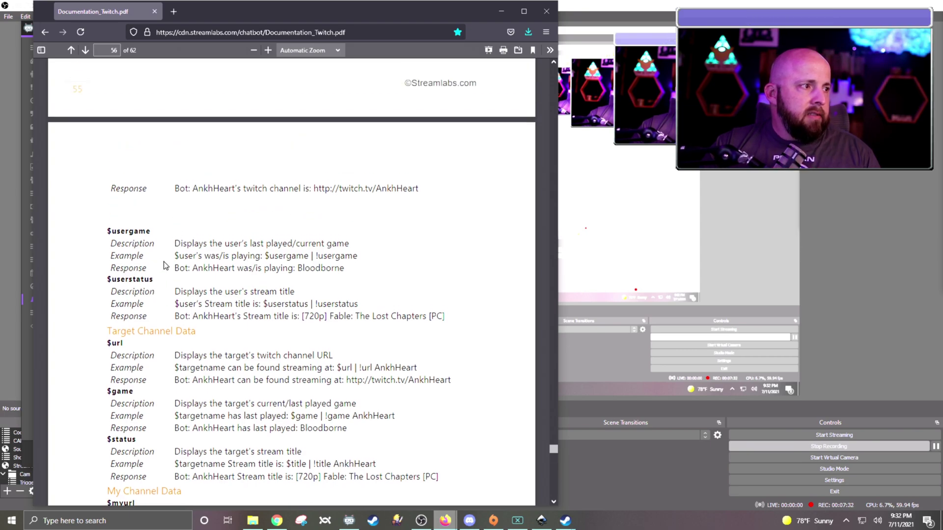
scroll(147, 268, "up", 2)
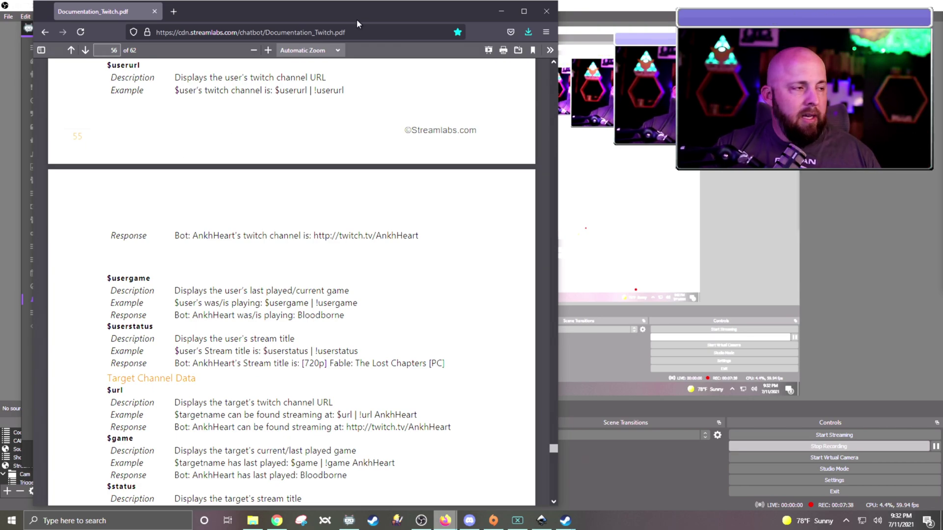
left_click_drag(250, 13, 681, 161)
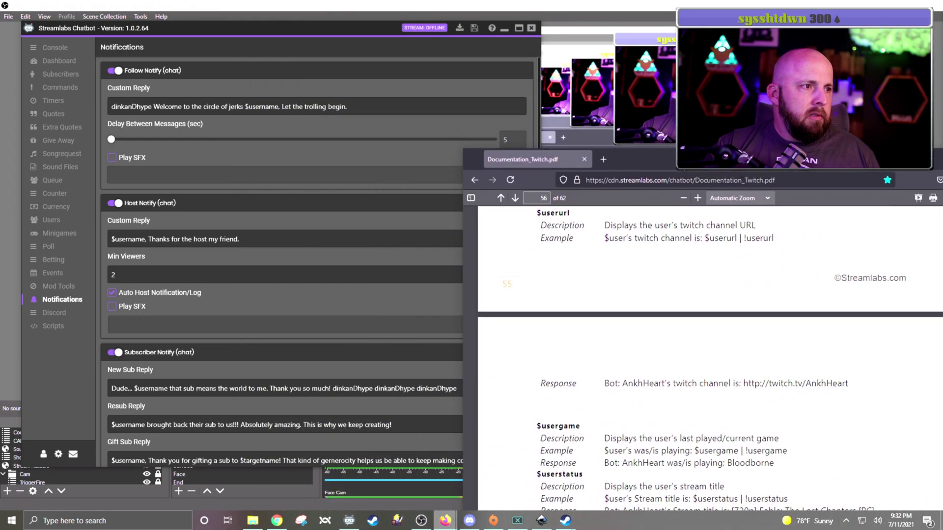
Append 'They were playing $usergame | !usergame' to the host custom reply and re-enable host notifications
scroll(638, 325, "down", 4)
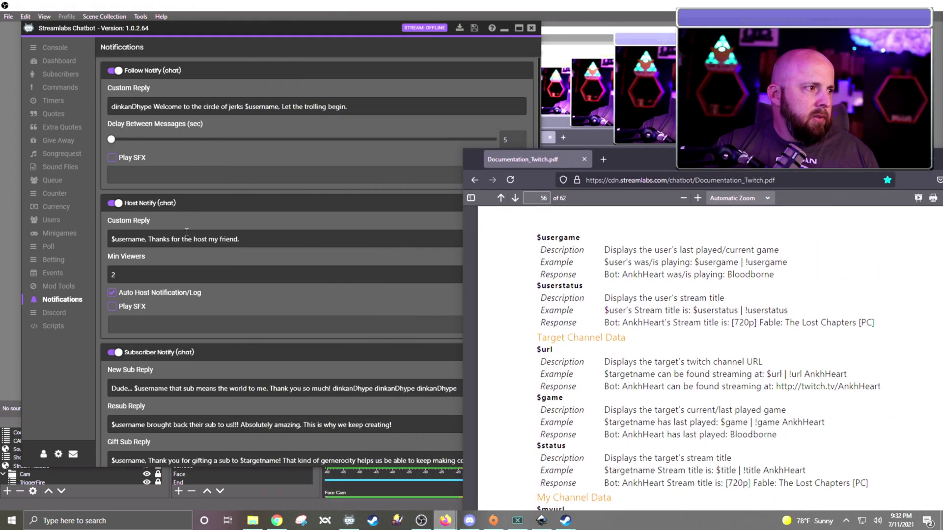
left_click(268, 246)
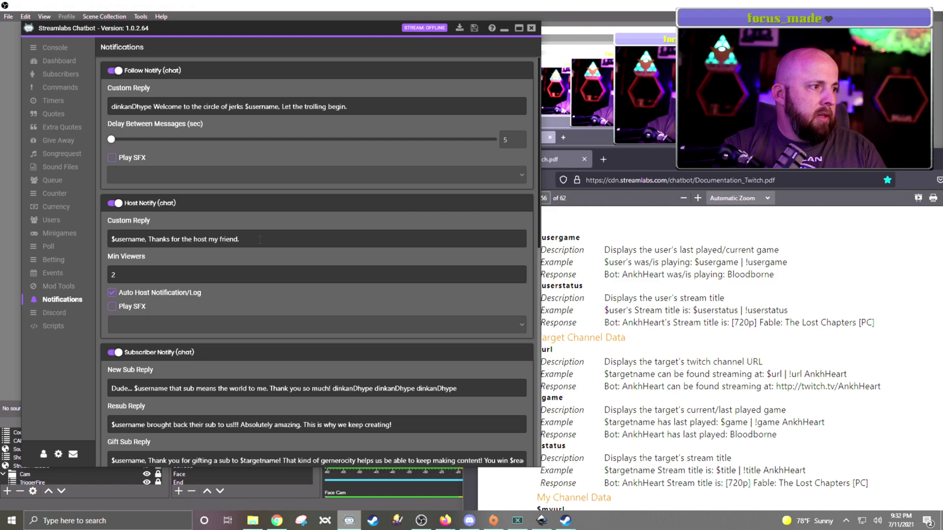
type("They were pla")
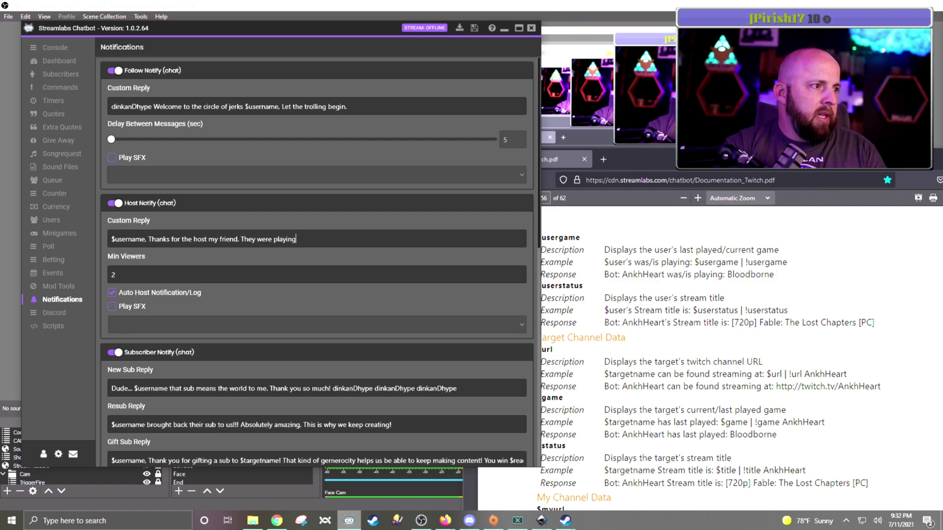
type("ying")
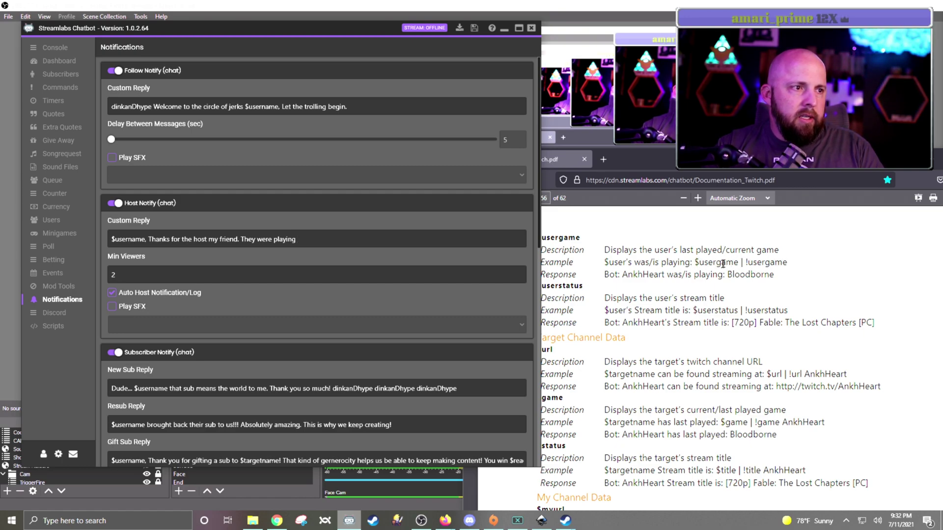
left_click_drag(696, 262, 787, 267)
key("ctrl+c")
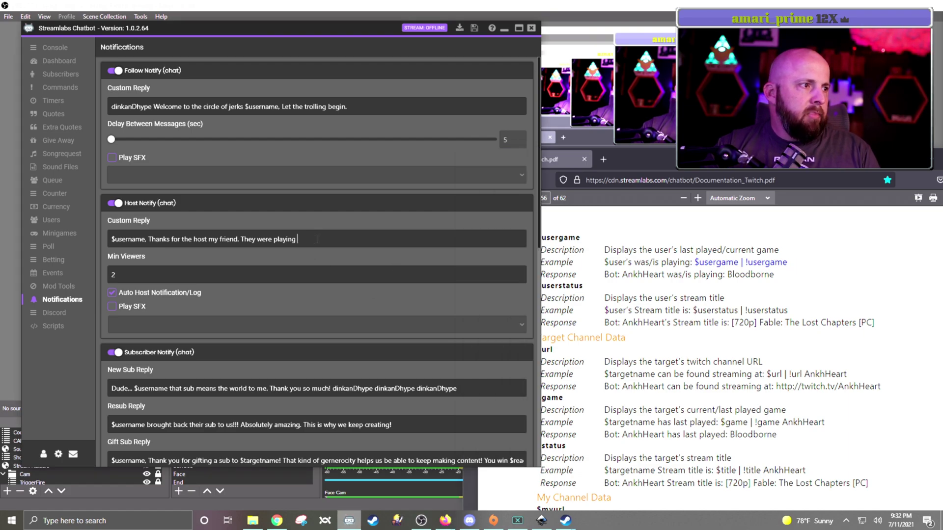
left_click(382, 241)
key("ctrl+v")
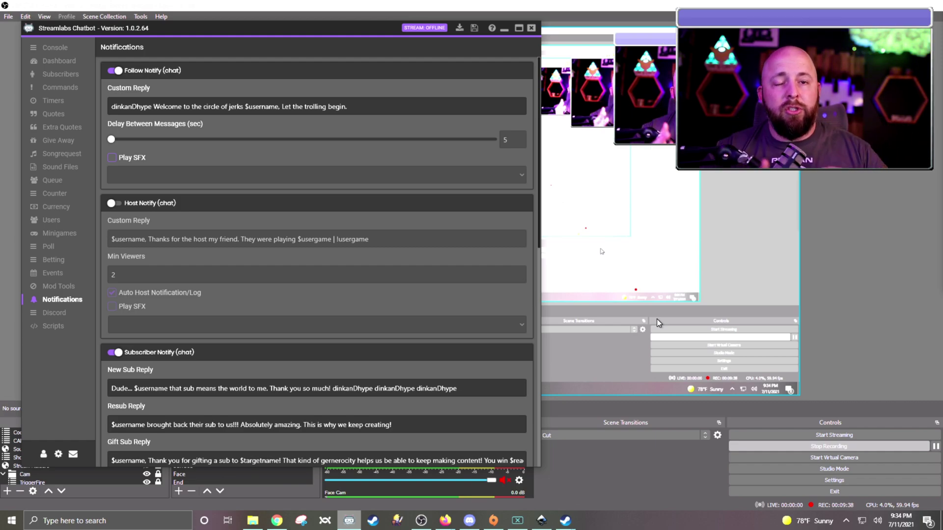
left_click(113, 203)
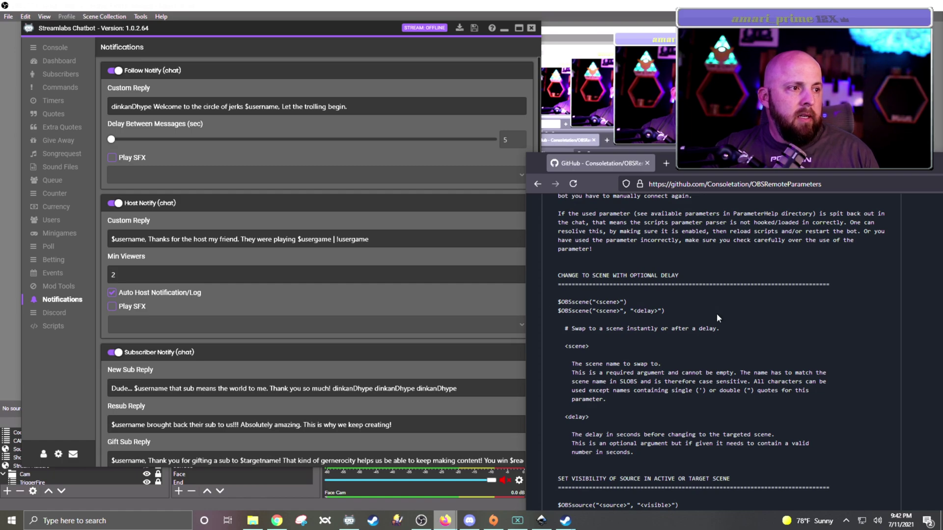
Insert $obsscene("gaming") at the start of the host reply, based on the OBSRemoteParameters syntax
left_click_drag(552, 300, 632, 305)
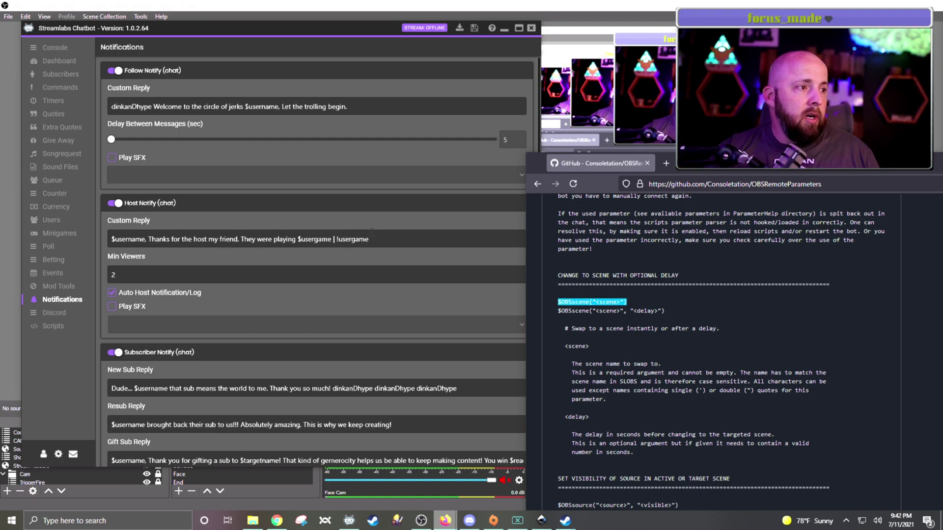
key("alt+Tab")
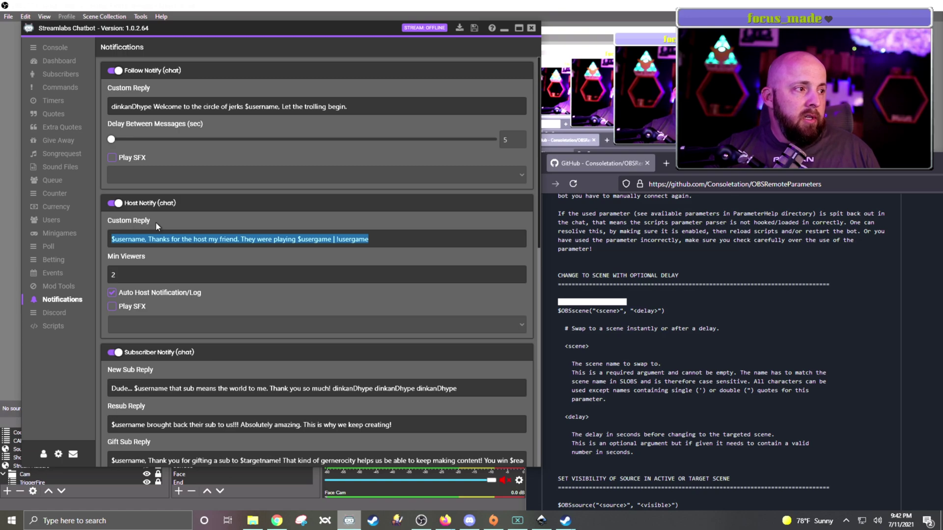
left_click(118, 238)
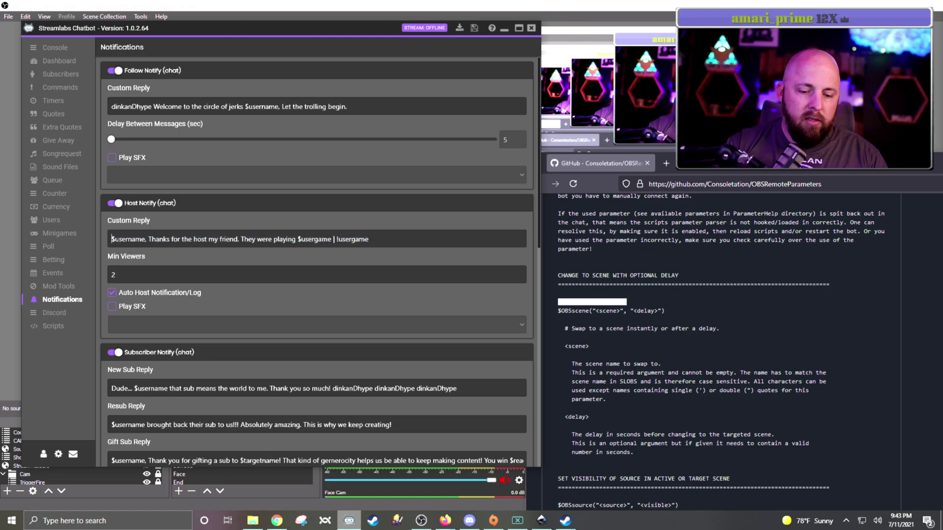
type("$")
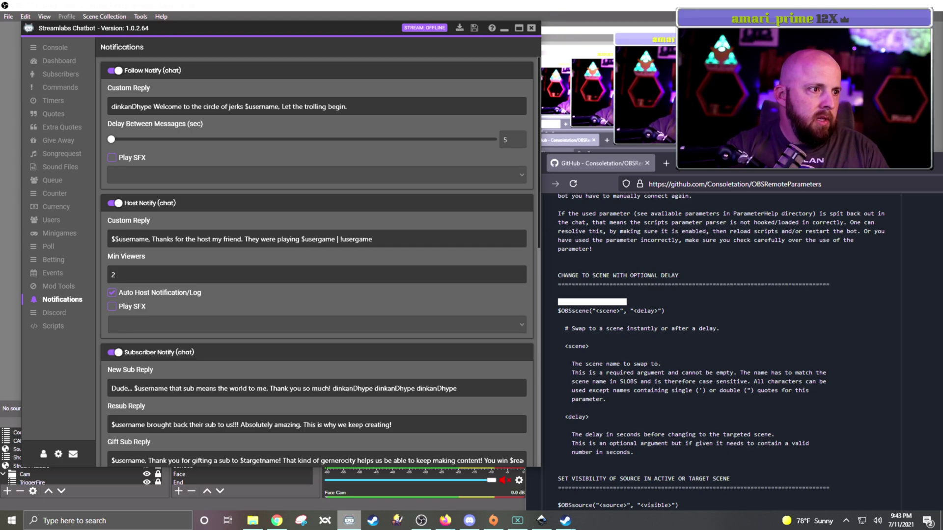
type("obssc")
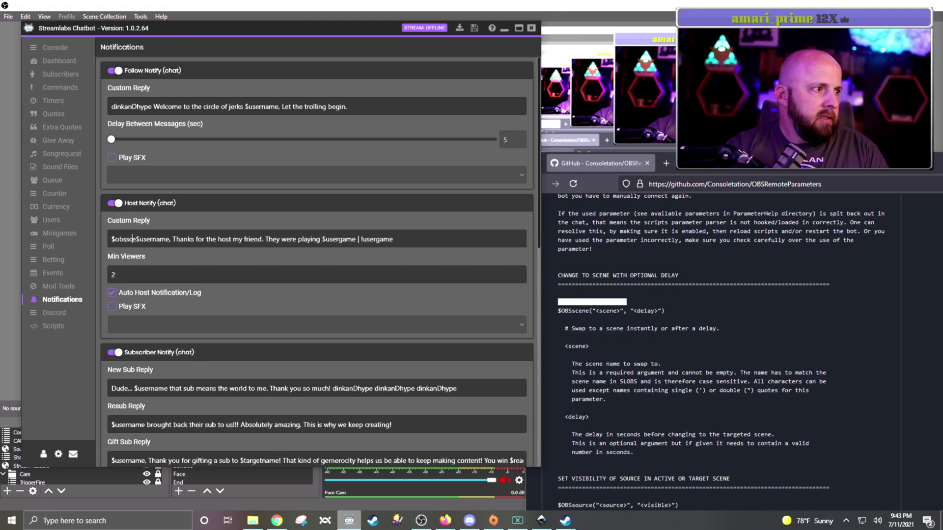
type("ene")
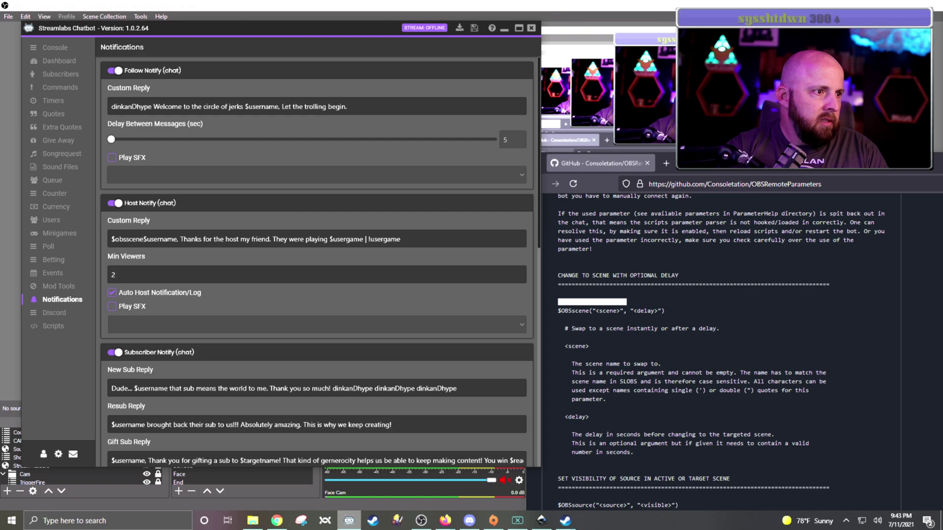
type("(\"")
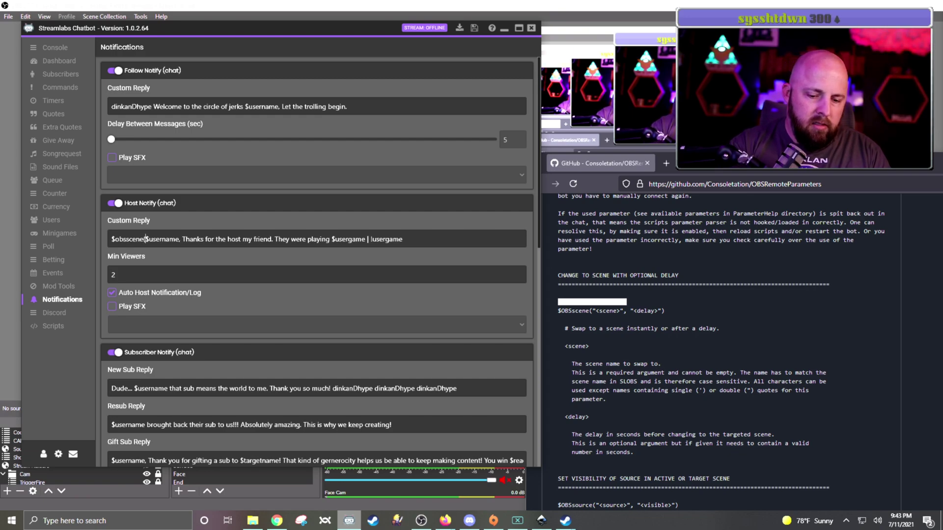
type("gaming")
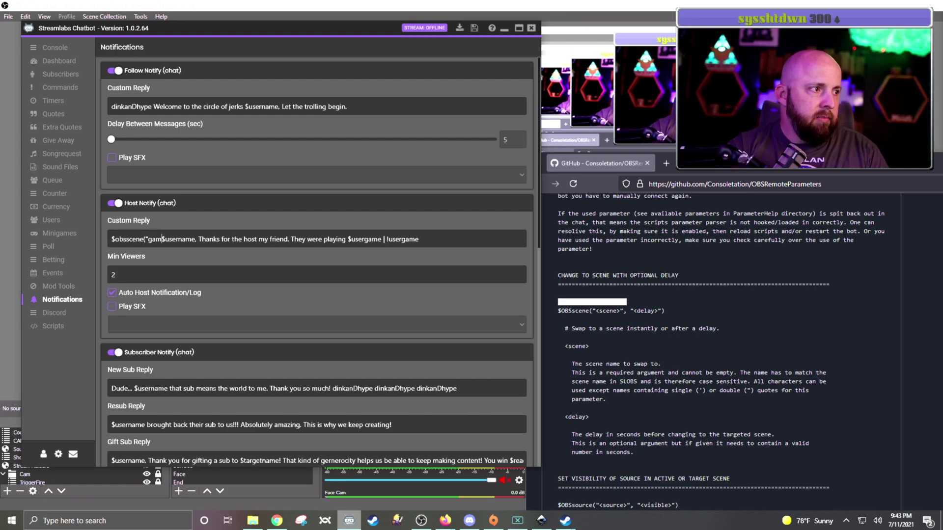
type("\"")
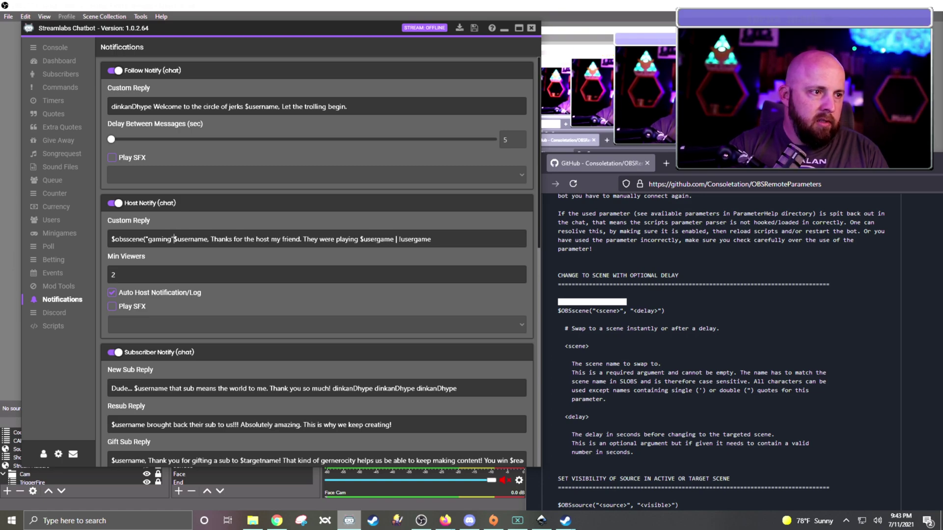
type(")")
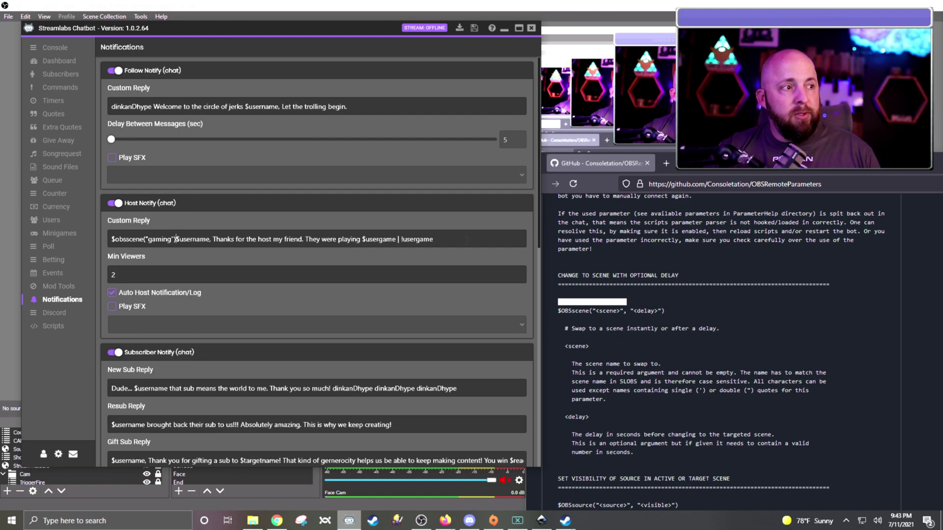
Open the Shoutout Overlay script's settings and check the !so command and twitch.tv/{username} link text
left_click(53, 326)
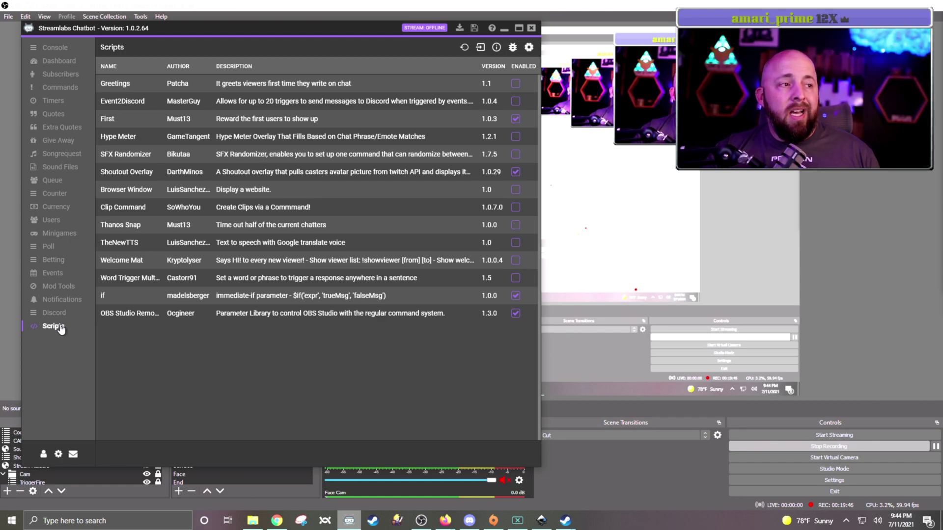
left_click(113, 176)
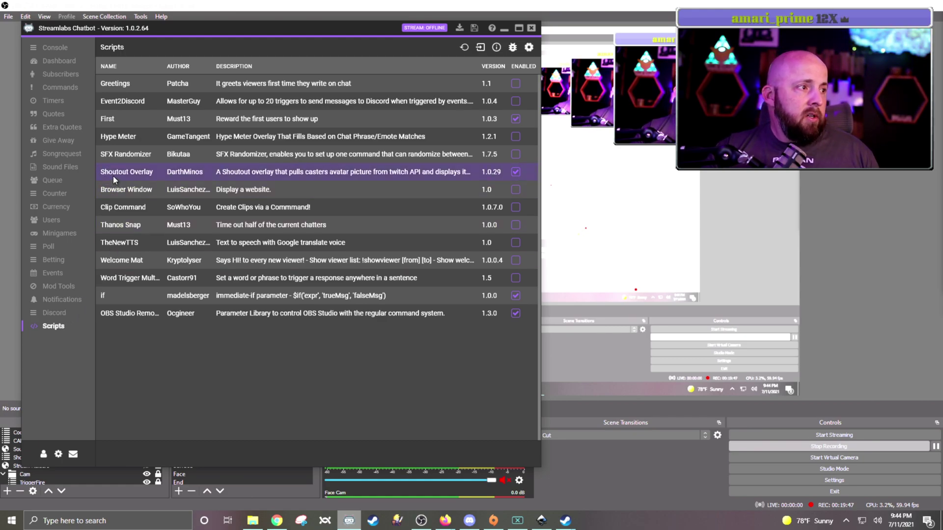
left_click(207, 173)
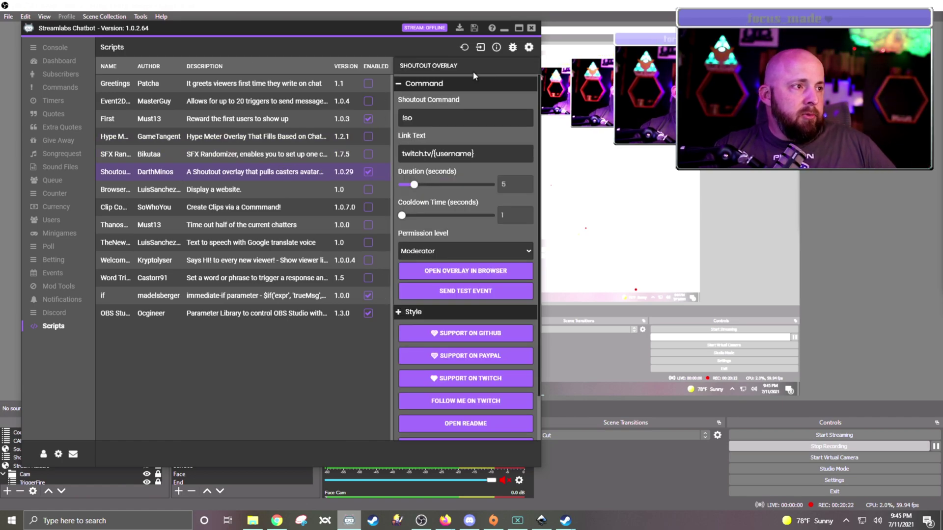
left_click(439, 115)
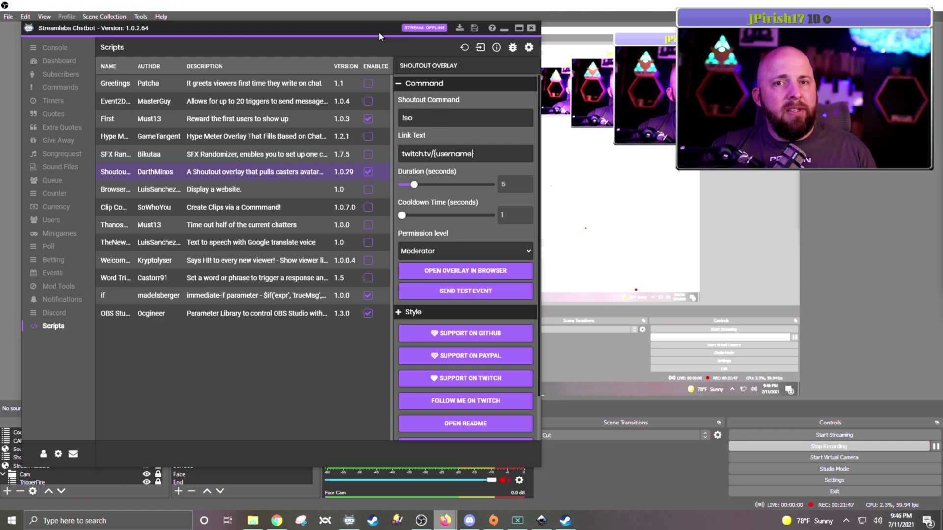
left_click_drag(474, 154, 396, 155)
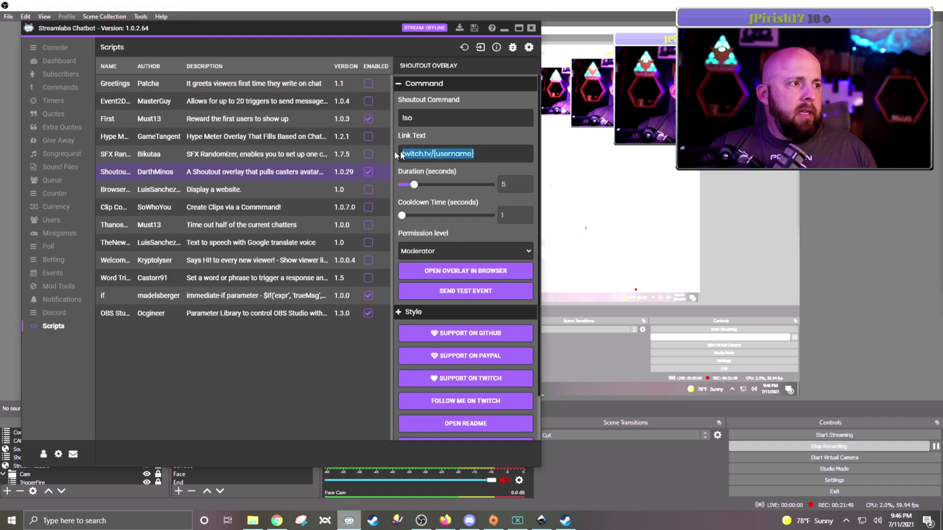
left_click(417, 118)
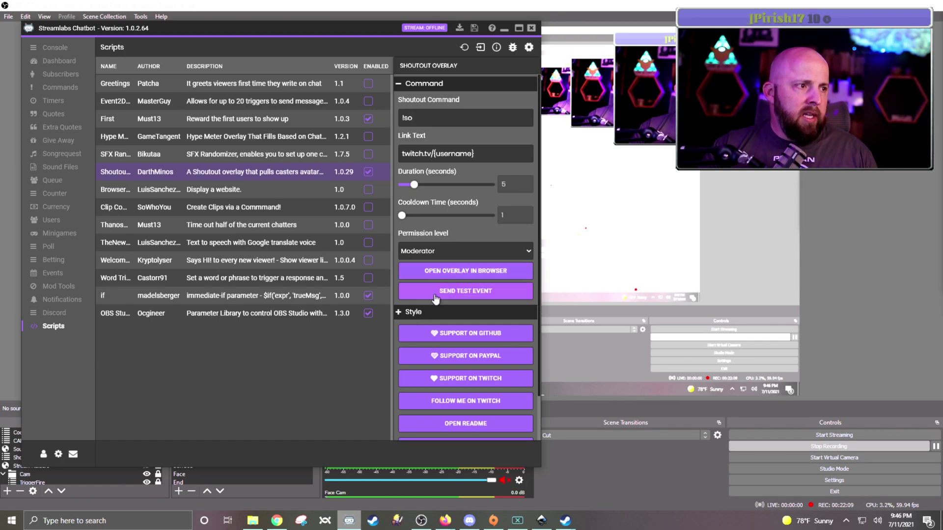
Expand the Style options and review the animations, keeping zoomIn entrance and heartBeat attention animation
left_click(420, 318)
scroll(449, 324, "down", 3)
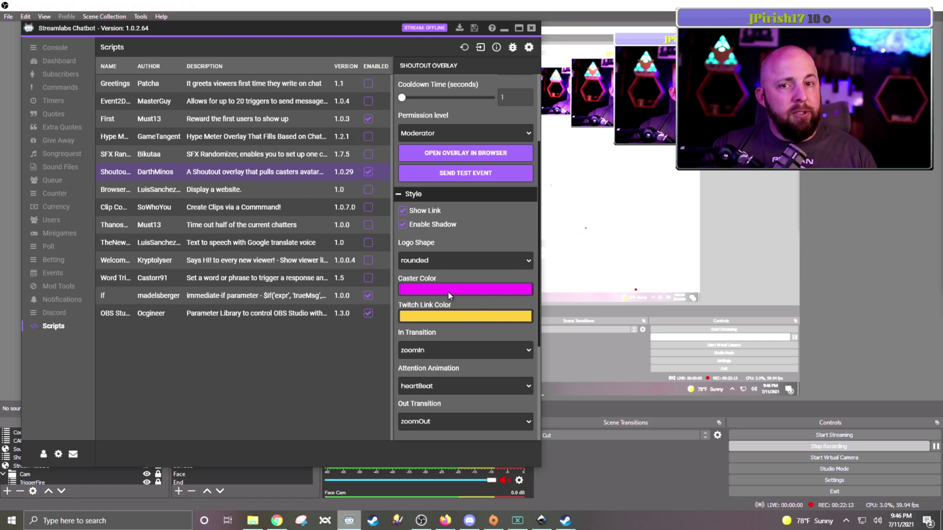
scroll(448, 291, "down", 1)
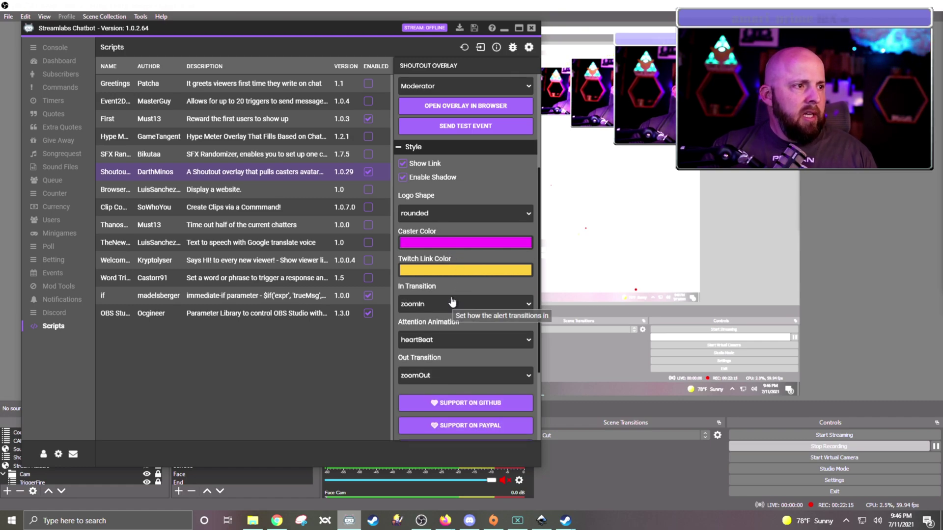
left_click(455, 303)
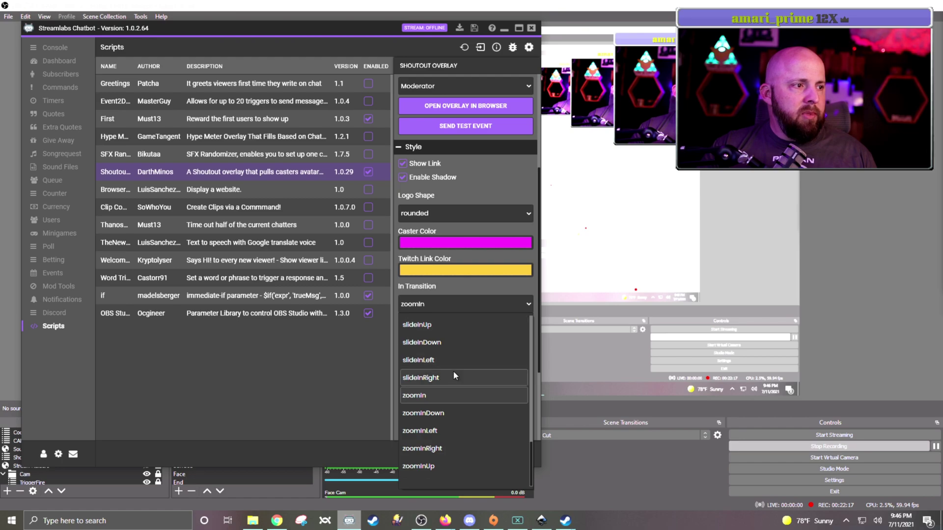
scroll(462, 430, "up", 10)
scroll(472, 395, "up", 3)
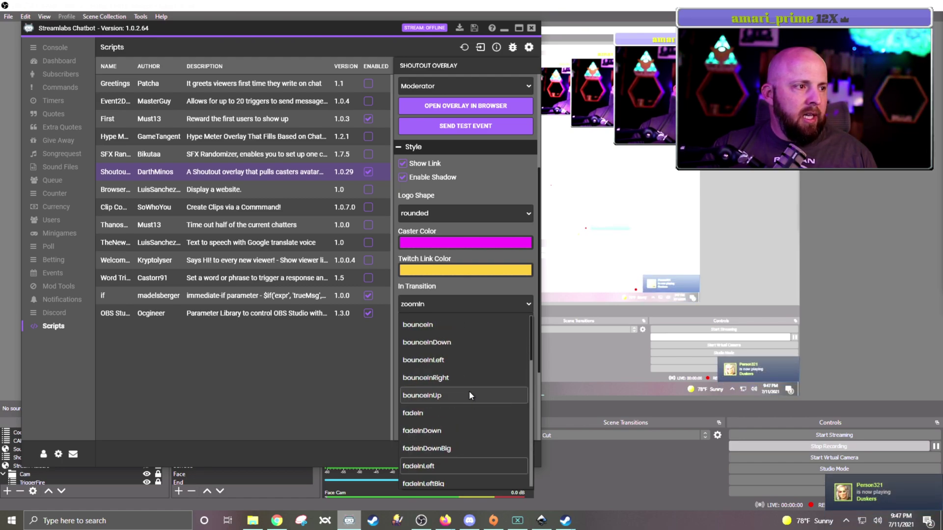
left_click(458, 298)
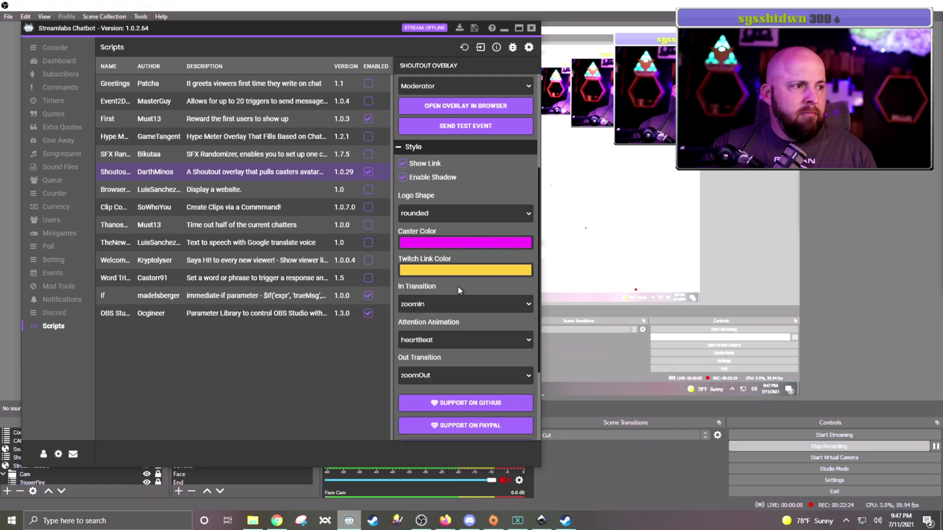
scroll(499, 322, "down", 2)
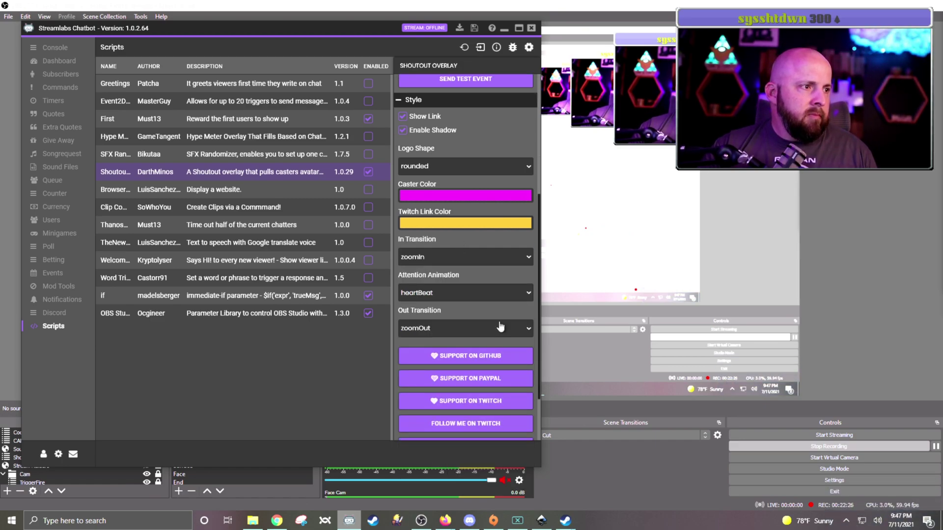
left_click(496, 298)
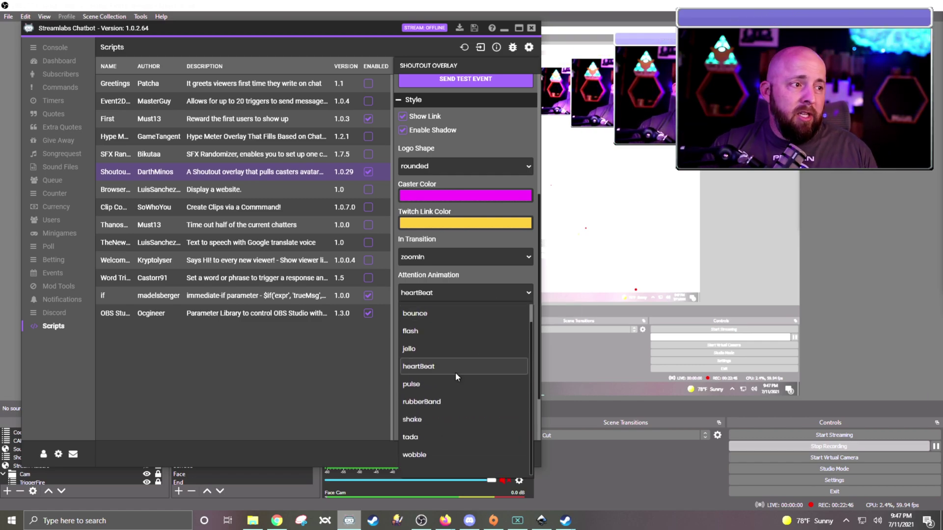
left_click(472, 275)
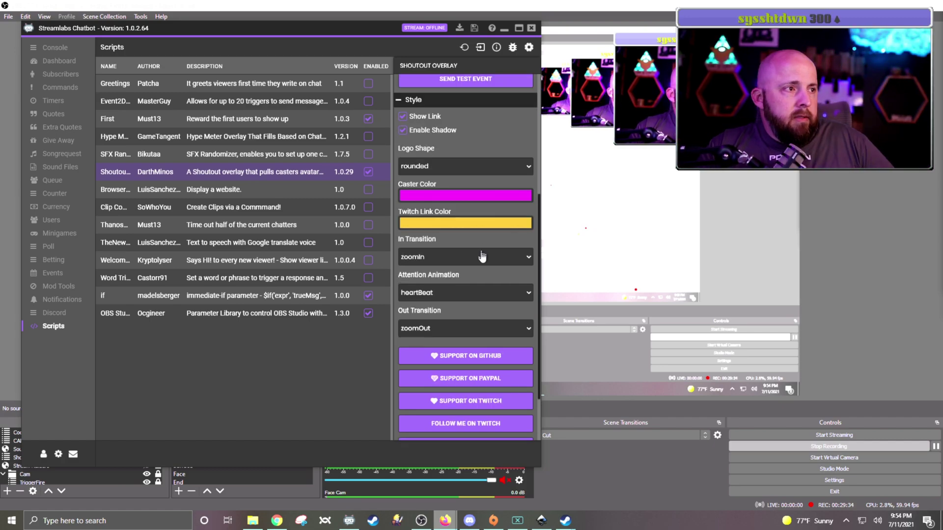
Copy the overlay.html file:/// path from Firefox's address bar and close the window
scroll(480, 259, "up", 3)
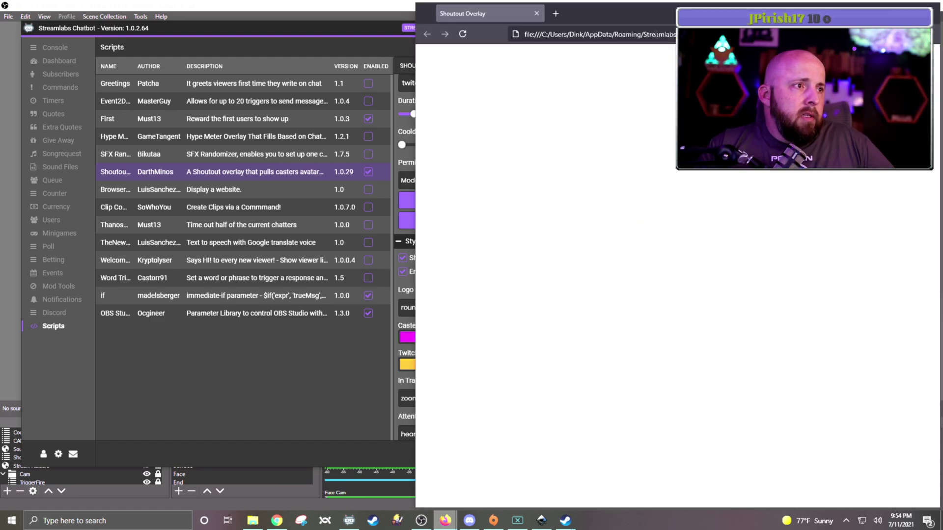
left_click(543, 227)
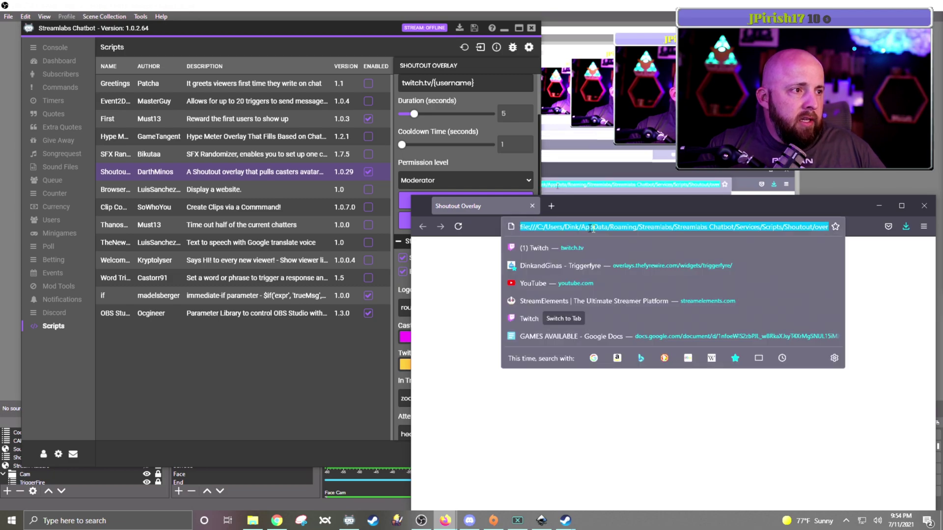
left_click(542, 228)
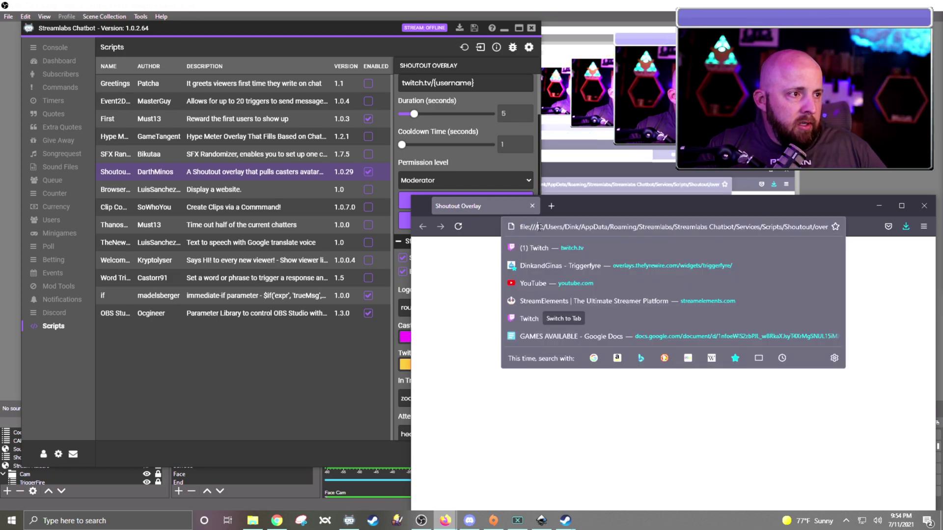
left_click_drag(540, 227, 841, 229)
key("ctrl+c")
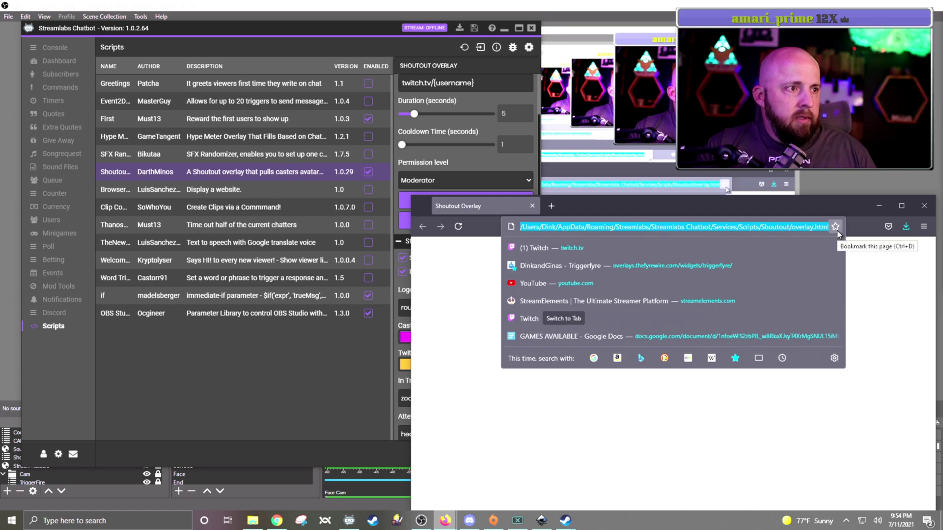
key("Escape")
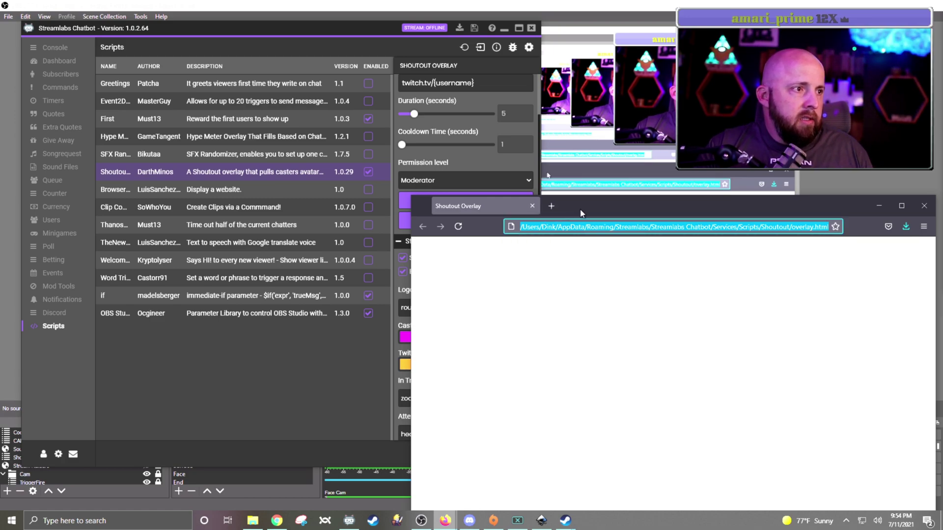
key("ctrl+w")
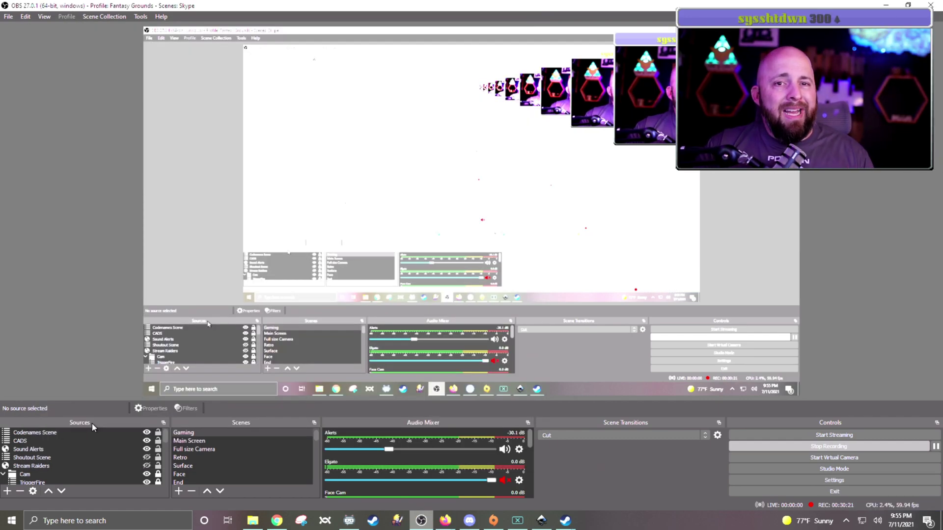
Add a Browser source named 'temp' to the OBS scene
left_click(5, 493)
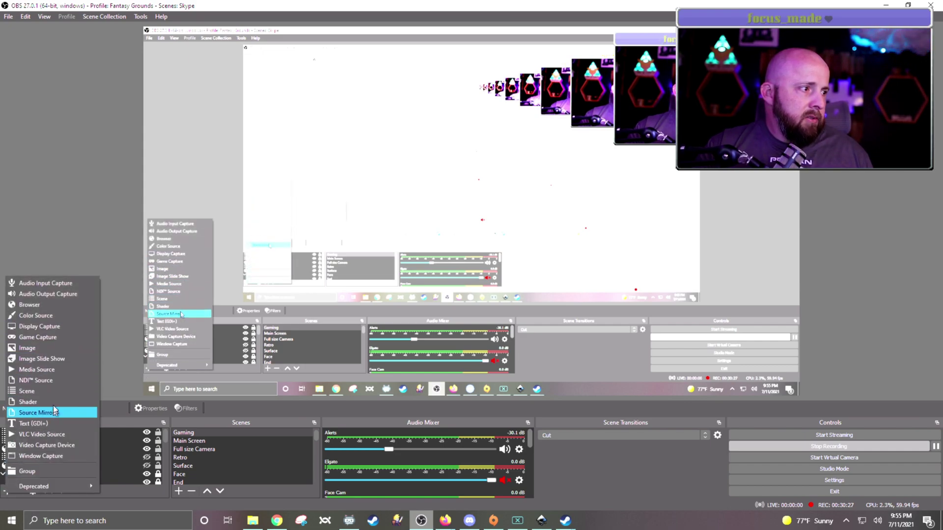
left_click(49, 304)
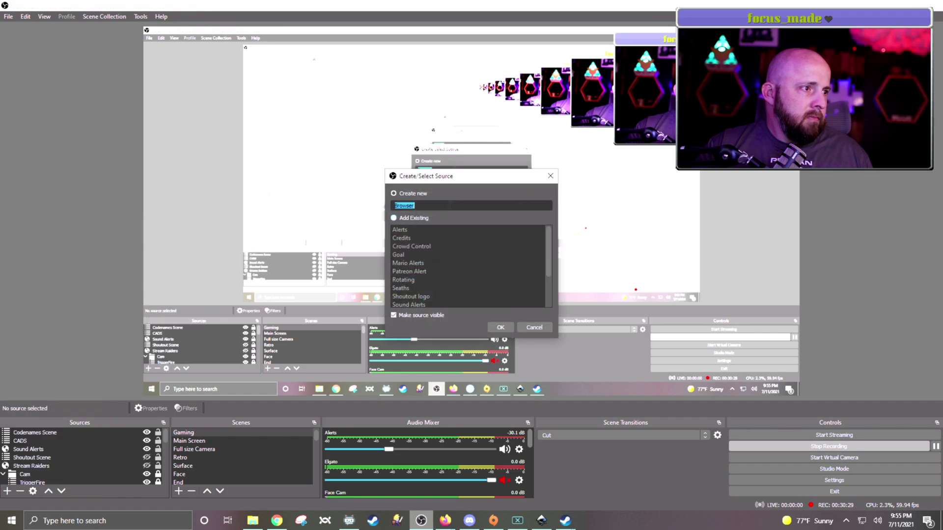
type("t")
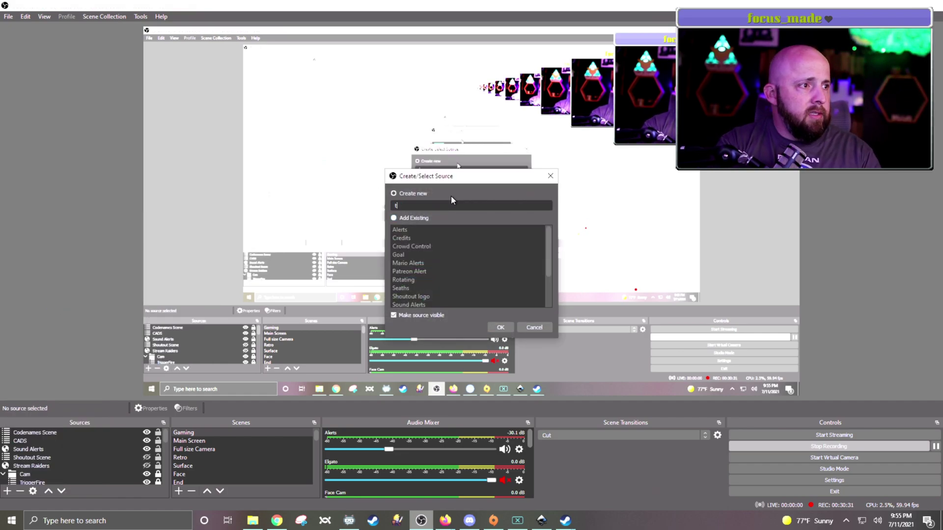
type("emp")
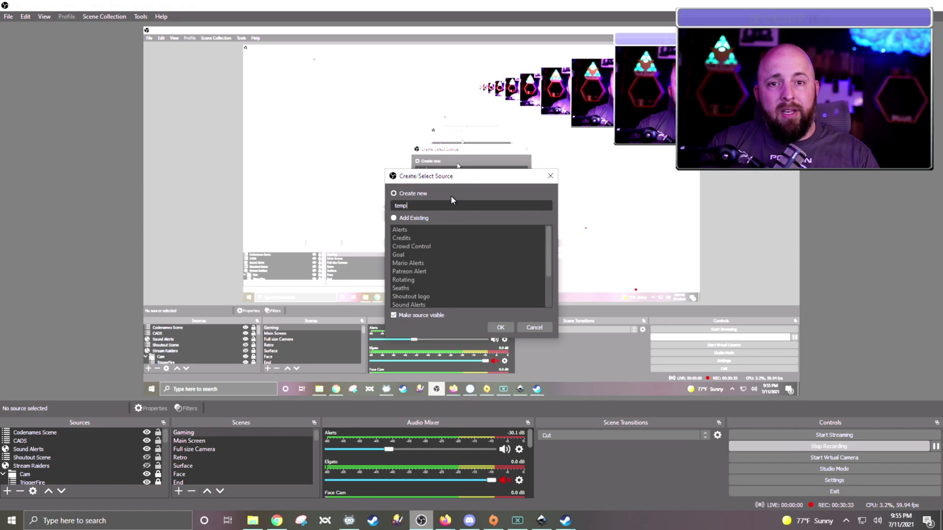
left_click(500, 327)
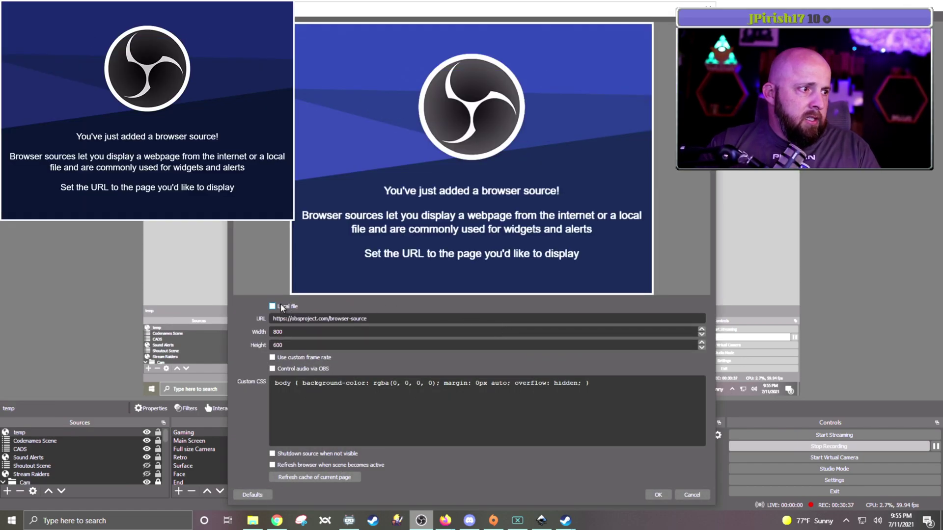
Make the temp source use local file overlay.html from the Shoutout script folder
left_click(273, 307)
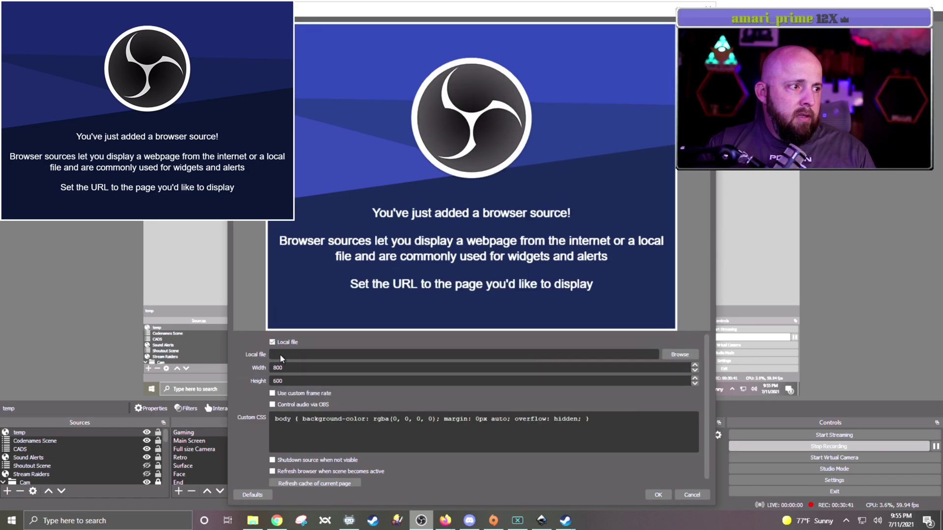
left_click(680, 354)
left_click(520, 42)
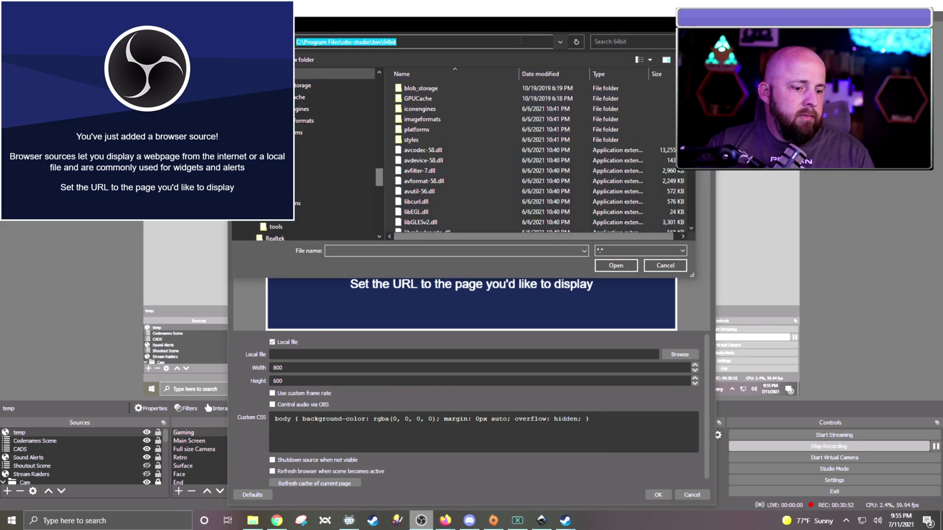
key("ctrl+v")
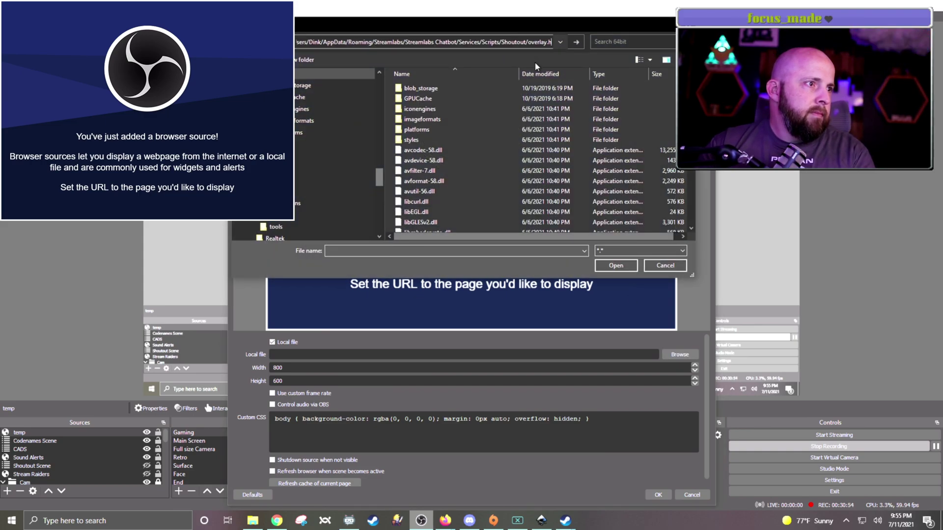
key("Return")
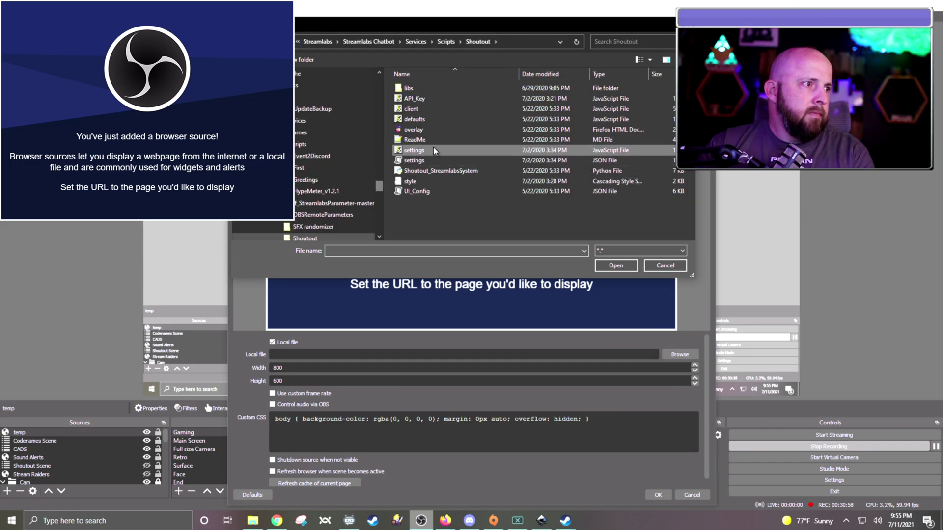
left_click(422, 130)
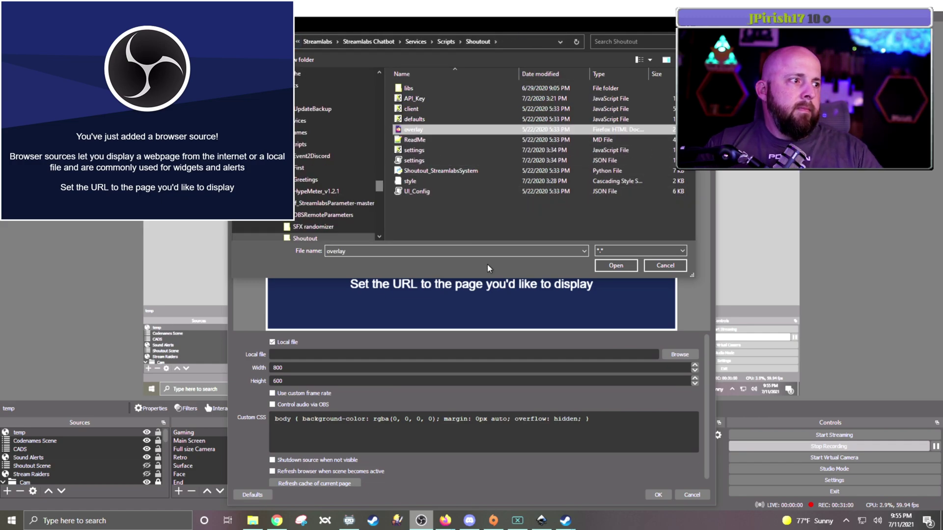
left_click(606, 267)
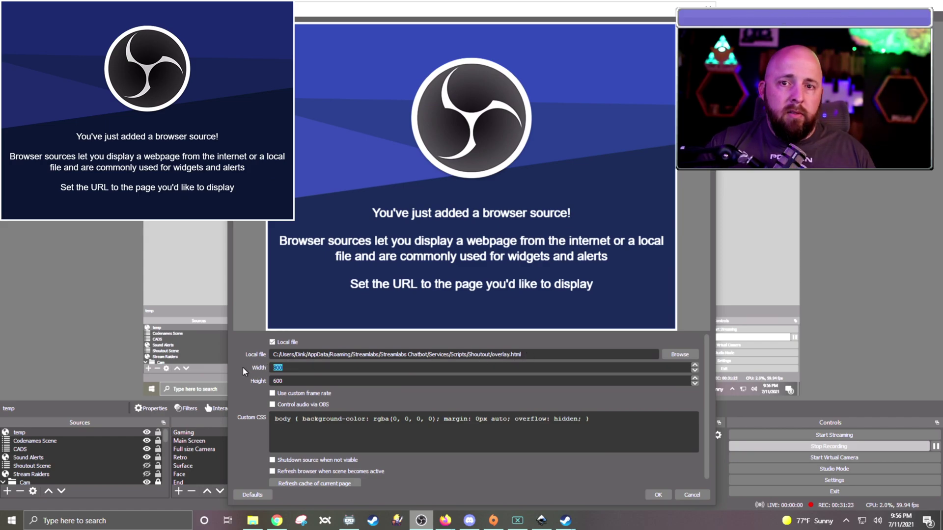
Set the source to 1920×1080, enable shutdown when hidden and refresh on scene activation
key("BackSpace")
key("BackSpace")
key("BackSpace")
type("1920")
key("Tab")
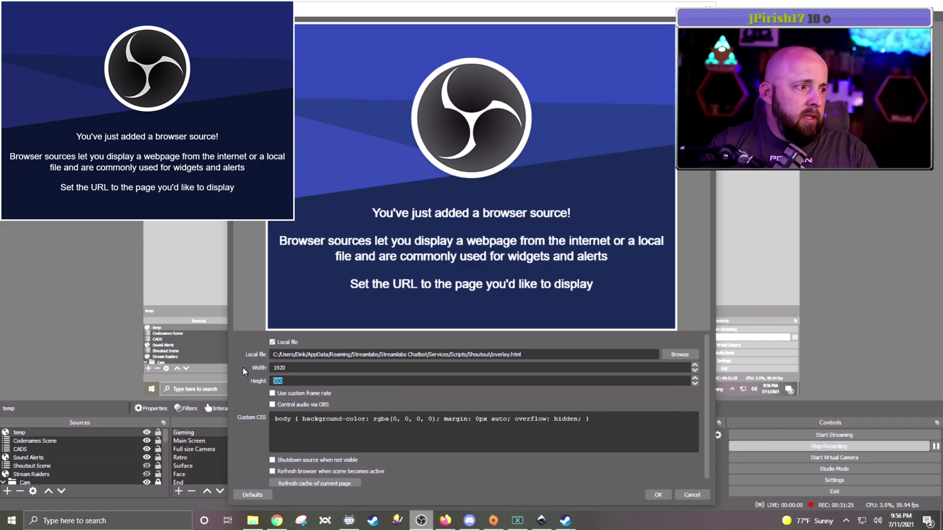
type("1080")
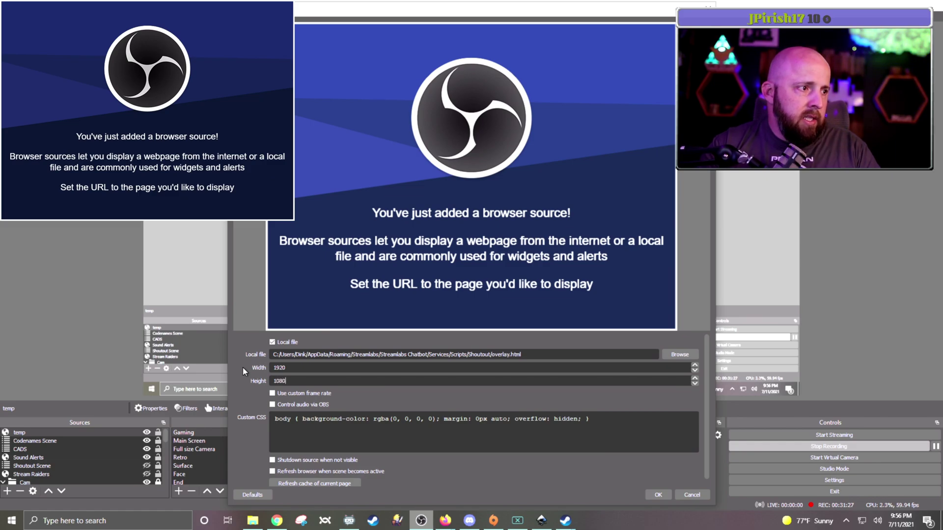
left_click(272, 462)
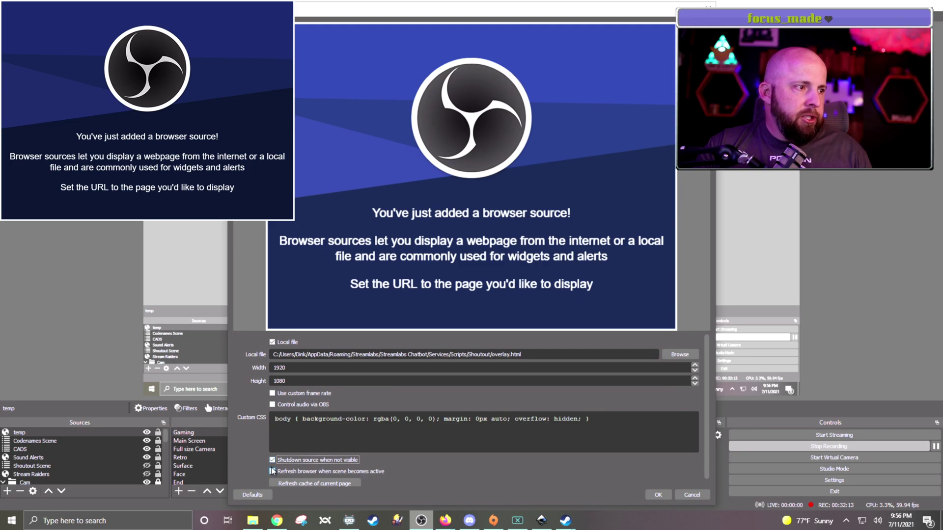
left_click(272, 472)
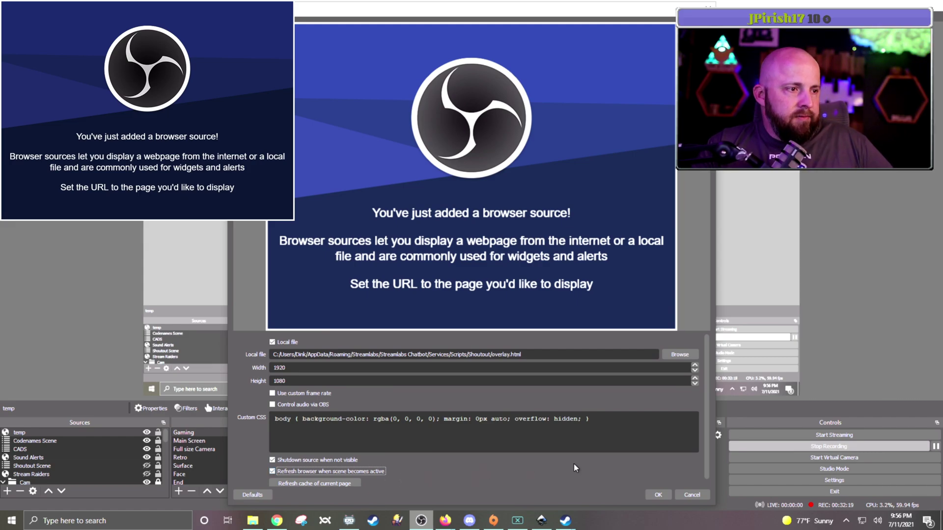
left_click(656, 494)
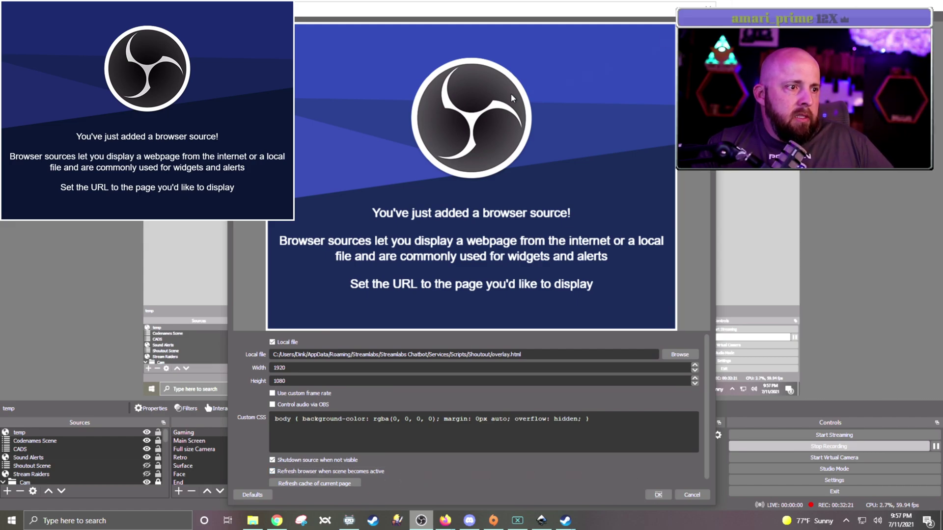
left_click(658, 495)
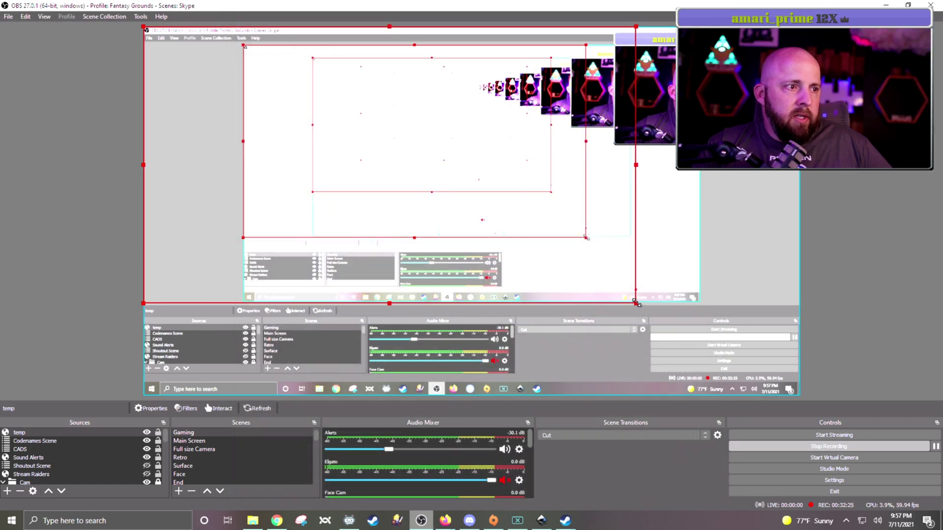
Stretch the overlay source across the whole OBS canvas and park the chatbot window at the screen's right edge
left_click_drag(637, 304, 800, 395)
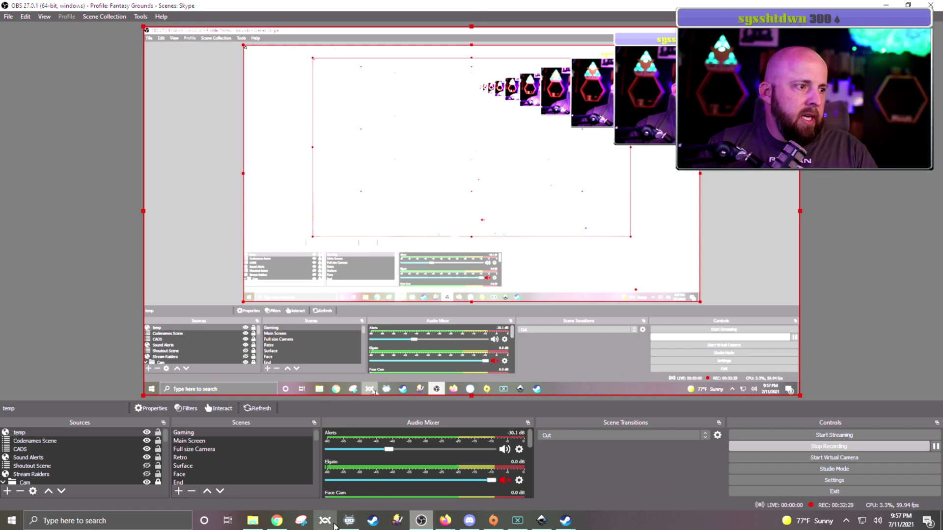
left_click(349, 521)
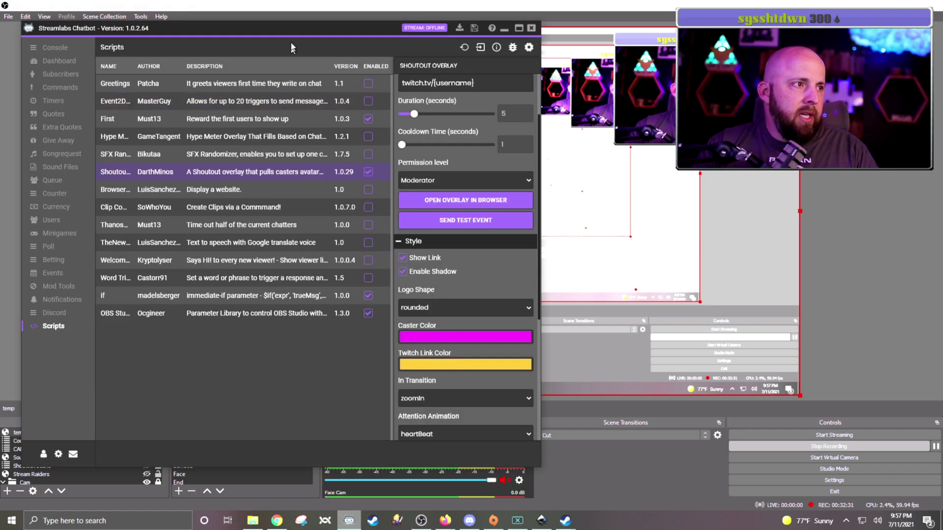
left_click_drag(225, 31, 916, 39)
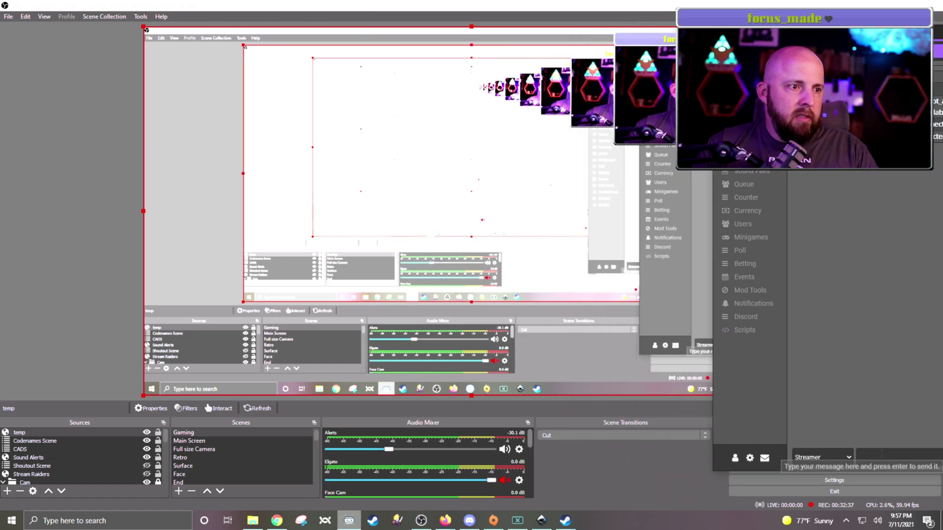
left_click(884, 457)
Enter the !so shoutout command in the chat box and bring the chatbot window back over OBS
type("!s")
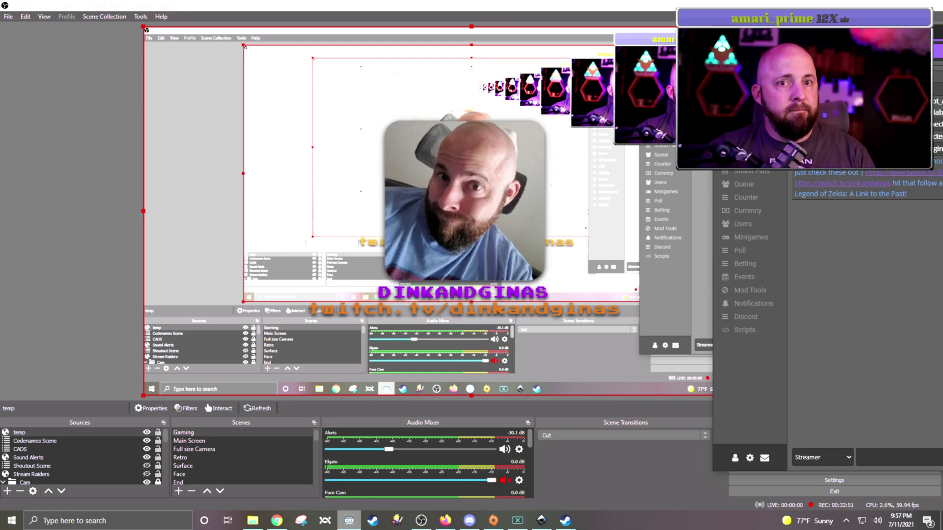
key("alt+Tab")
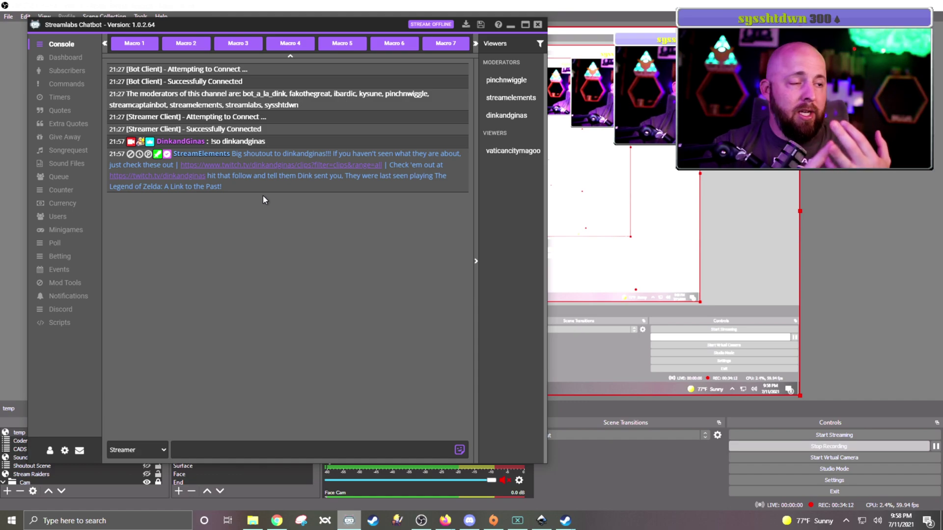
Give the Shoutout Overlay In Transition zoomInDown, Attention Animation rubberBand, Out Transition zoomOutUp, and save the settings
left_click(57, 323)
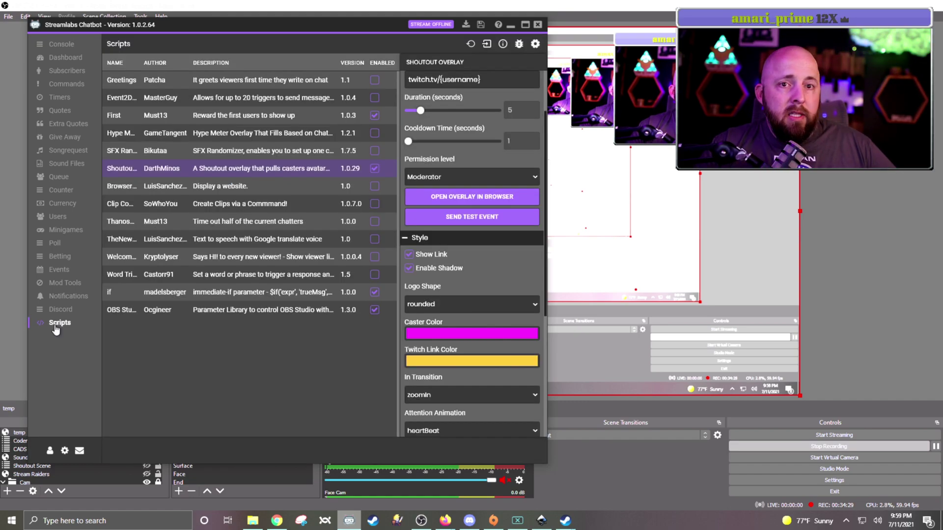
scroll(469, 353, "down", 3)
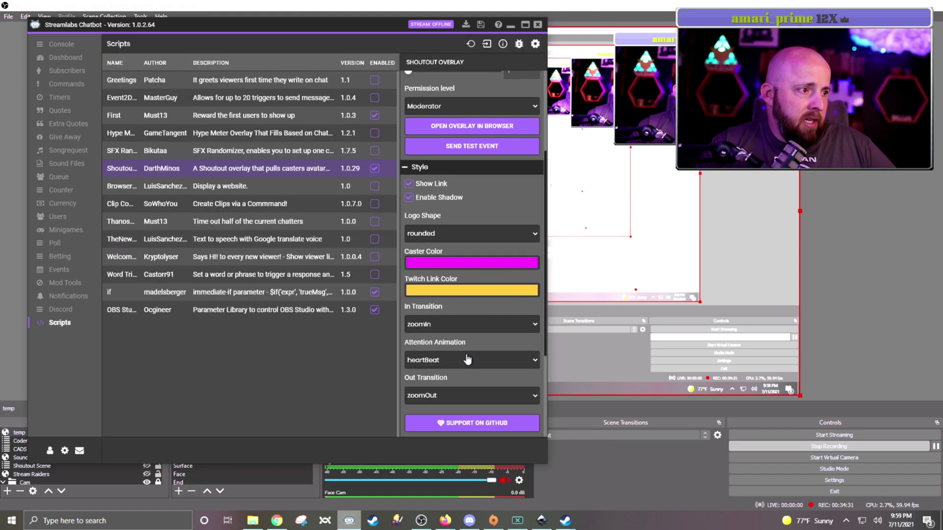
left_click(481, 277)
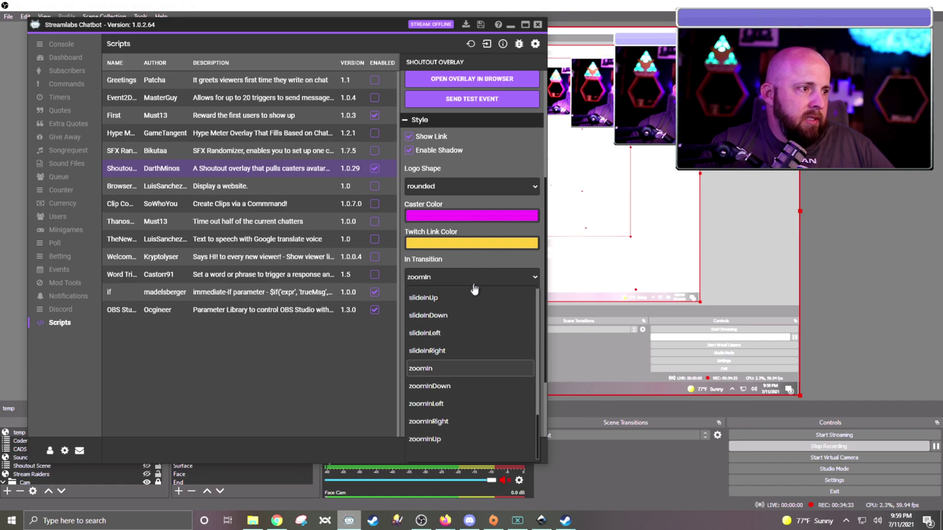
left_click(448, 387)
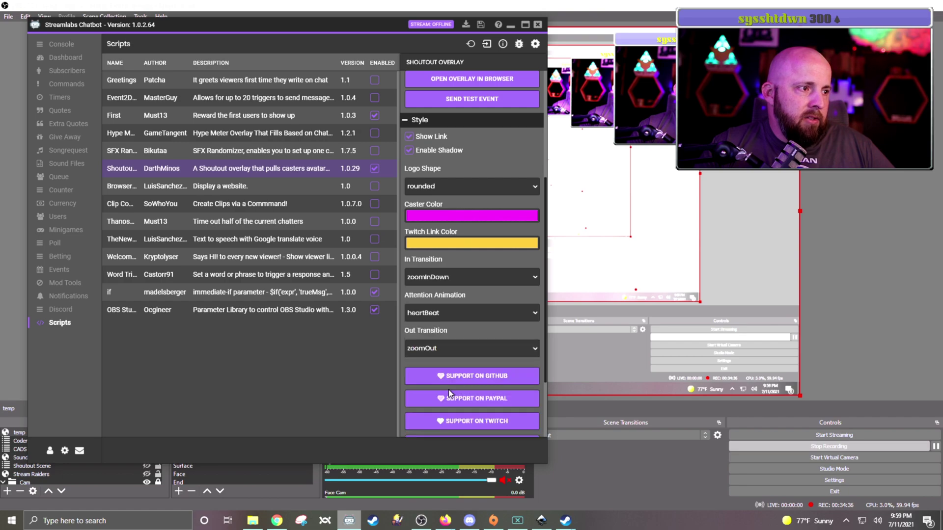
left_click(458, 316)
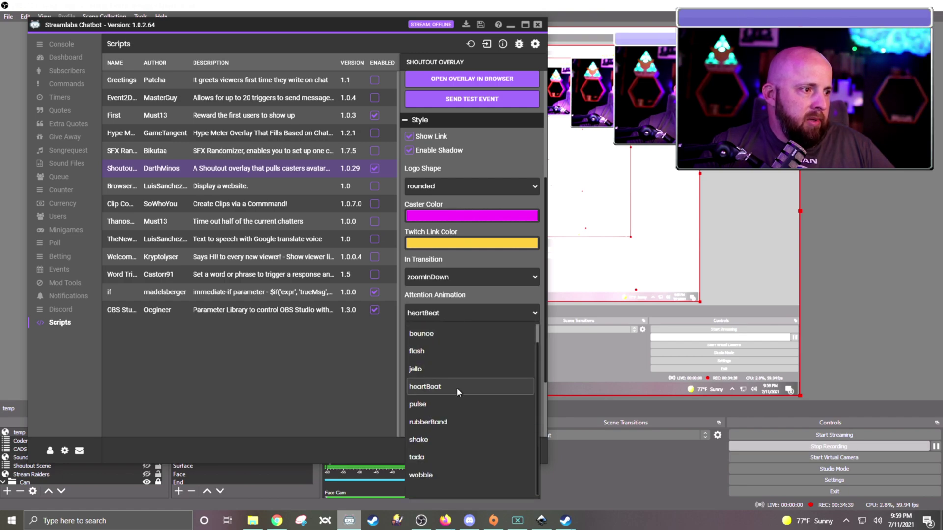
left_click(451, 425)
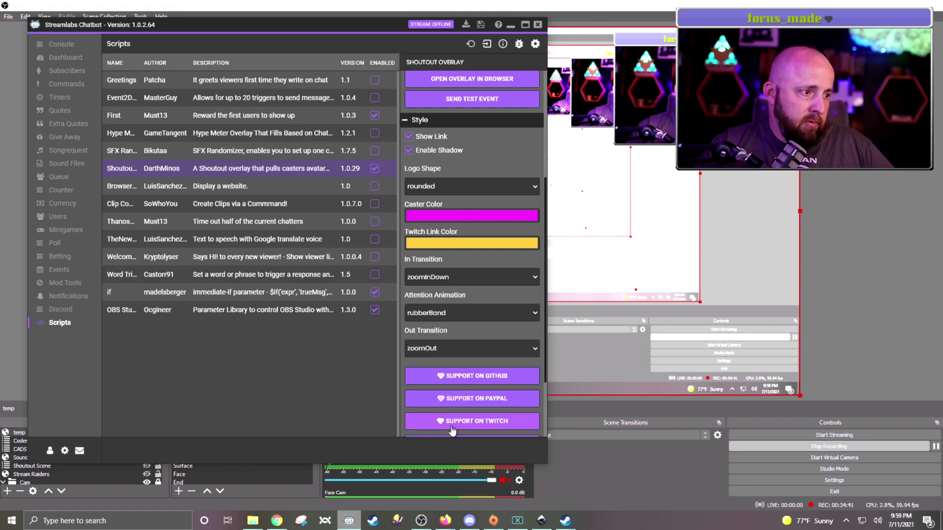
left_click(454, 351)
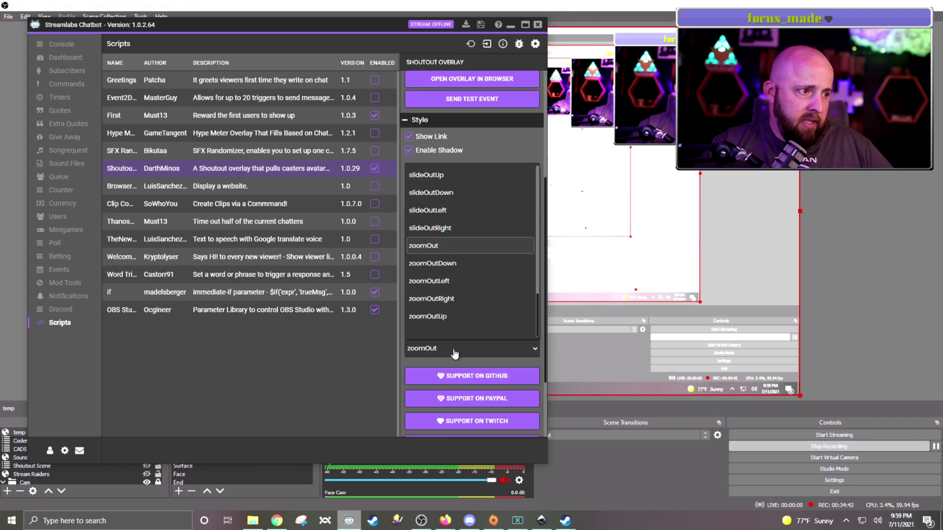
left_click(457, 319)
scroll(465, 427, "down", 2)
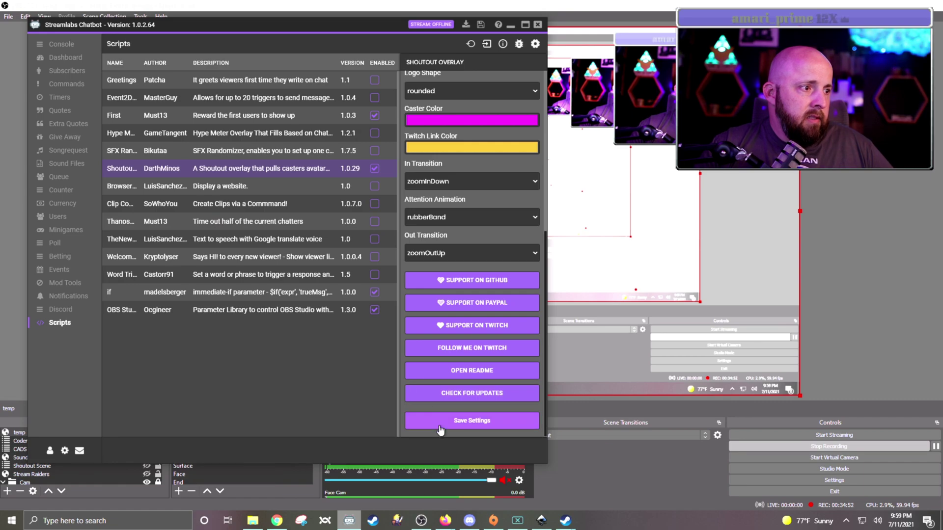
left_click(58, 44)
left_click_drag(196, 25, 857, 107)
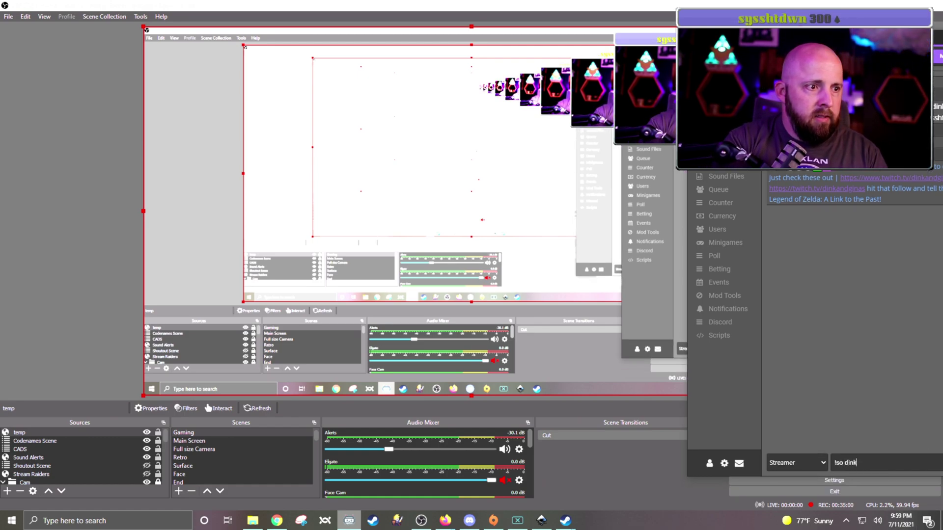
Send the typed !so command from the chat box to replay the overlay with its new animations
key("Return")
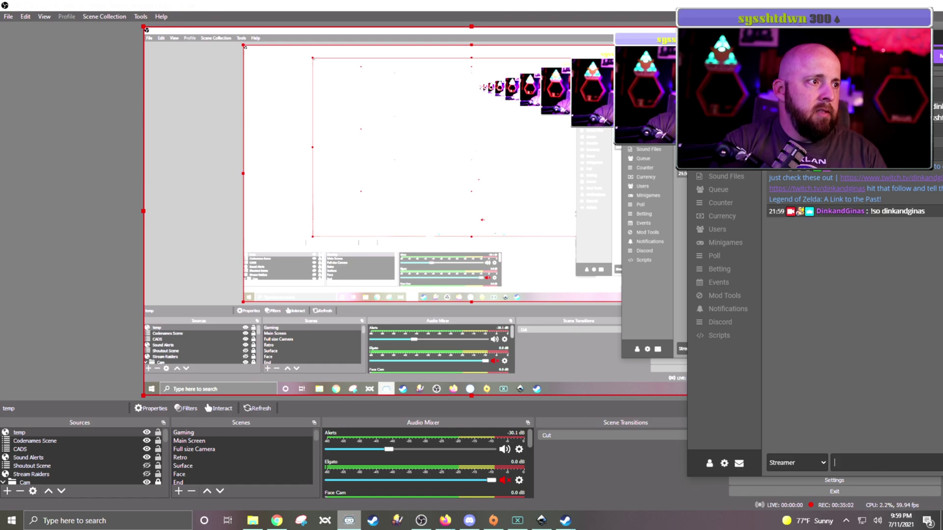